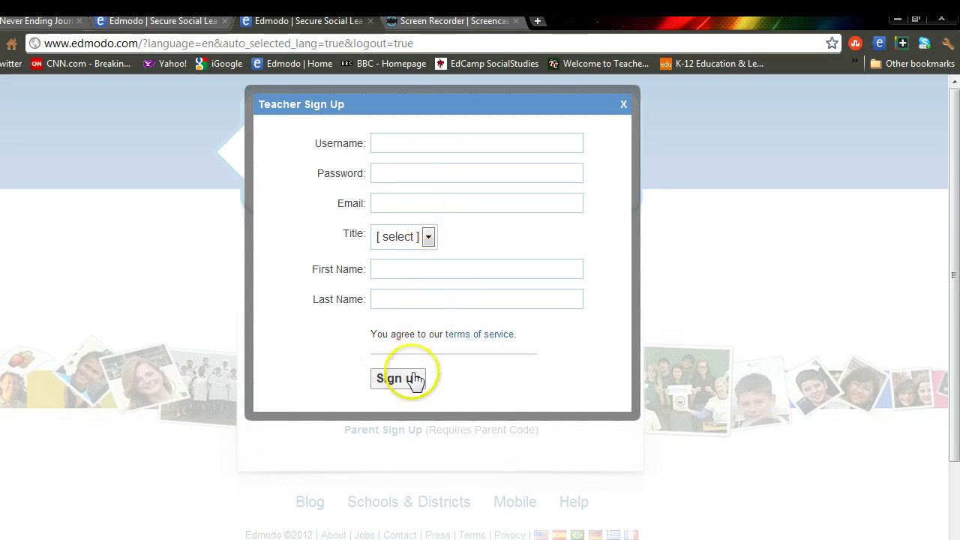
Step: Close the Teacher Sign Up form and go to the login Username field
{"action": "left_click", "coordinate": [622, 107]}
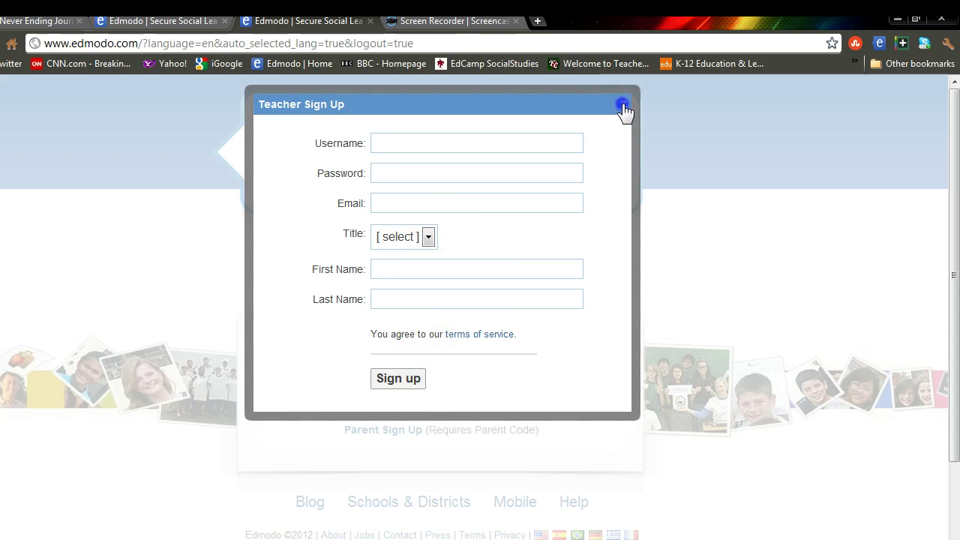
{"action": "left_click", "coordinate": [335, 261]}
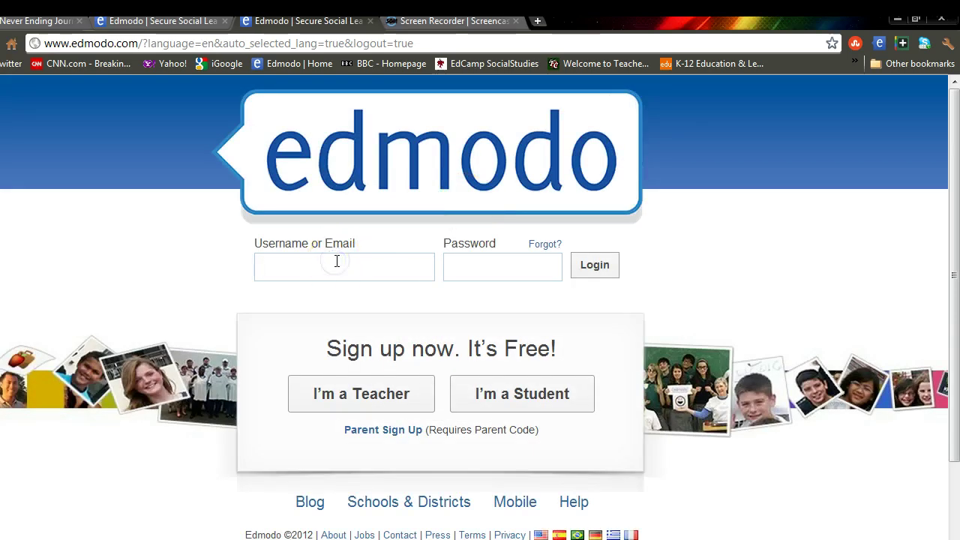
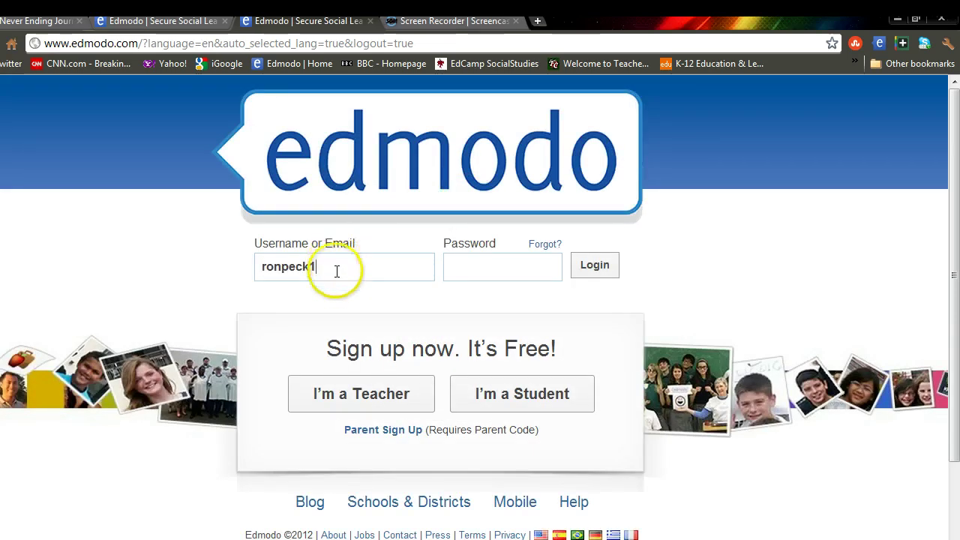
Step: Enter the account's username and password on the login form
{"action": "key", "text": "Tab"}
{"action": "type", "text": "••"}
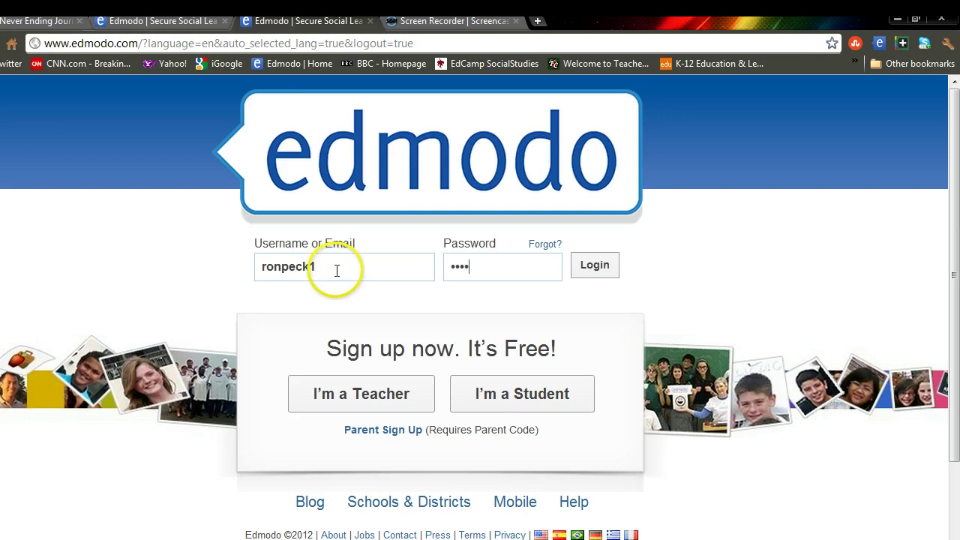
{"action": "type", "text": "•••••"}
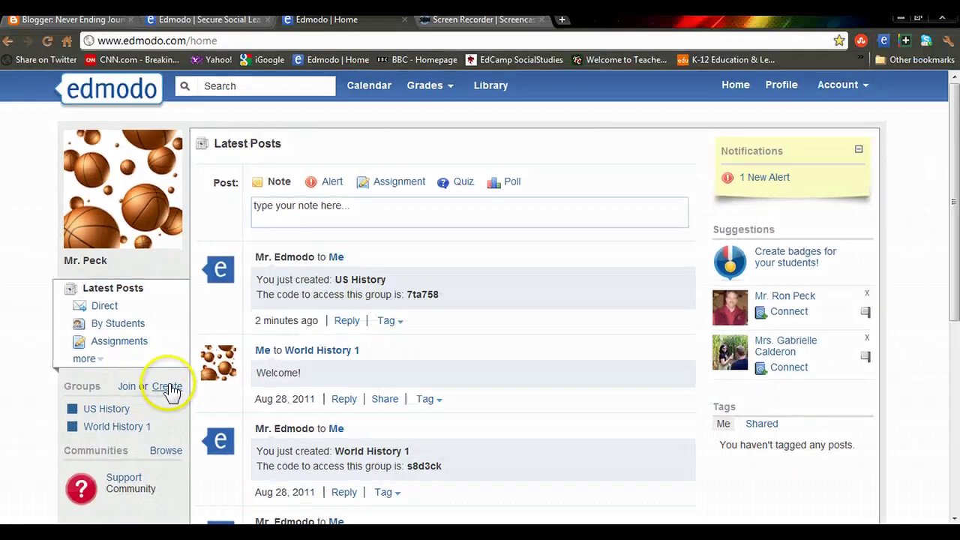
Step: Create group 'AP World History 5': grade 10th, Social Studies, subject World History
{"action": "left_click", "coordinate": [170, 389]}
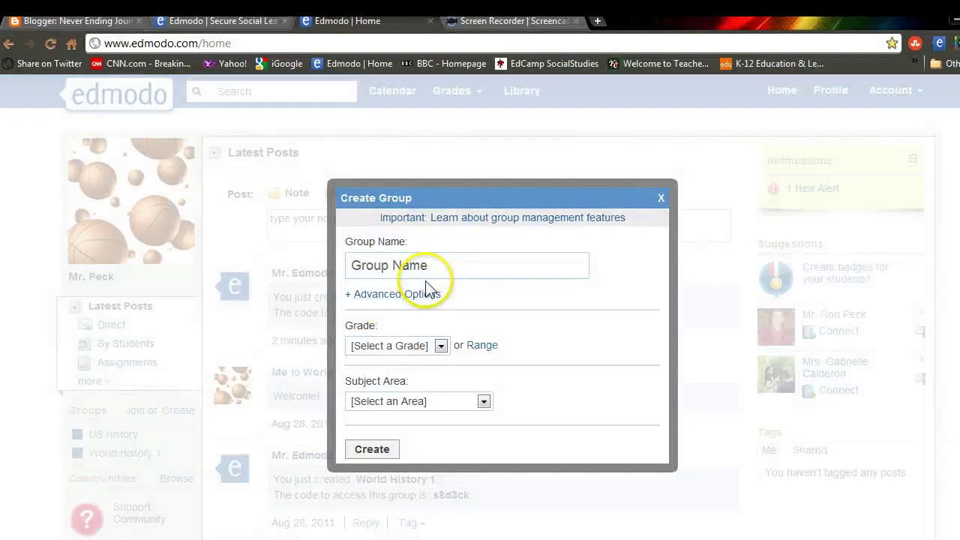
{"action": "left_click", "coordinate": [431, 265]}
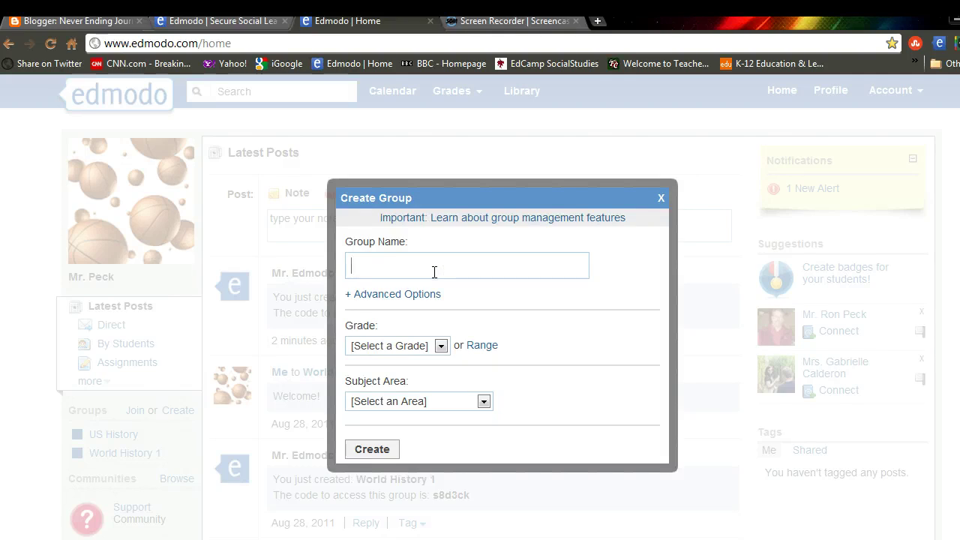
{"action": "type", "text": "AP "}
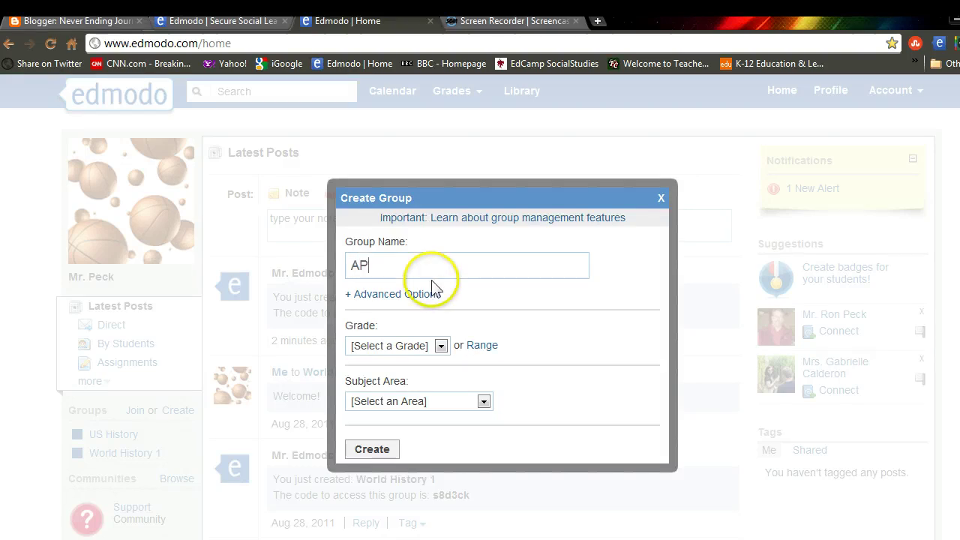
{"action": "type", "text": "World"}
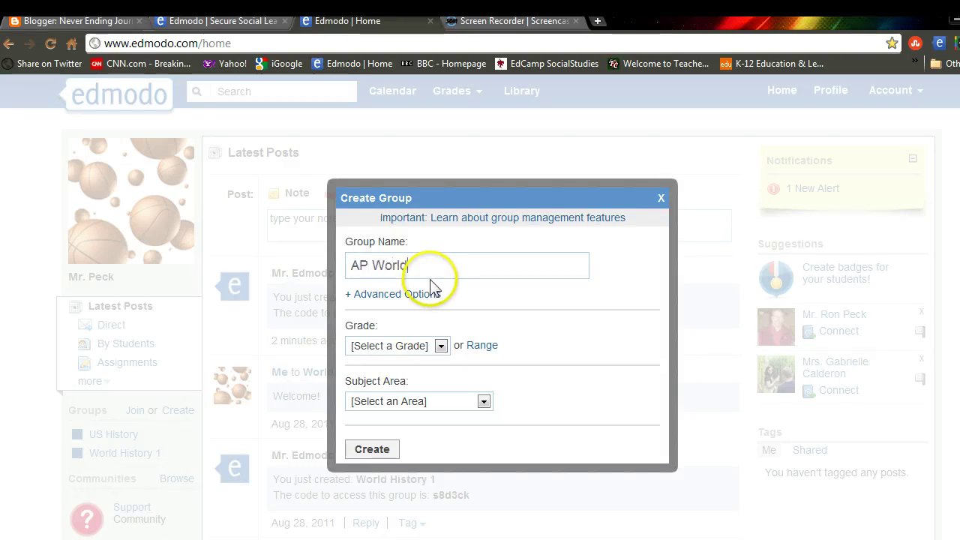
{"action": "type", "text": " Histor"}
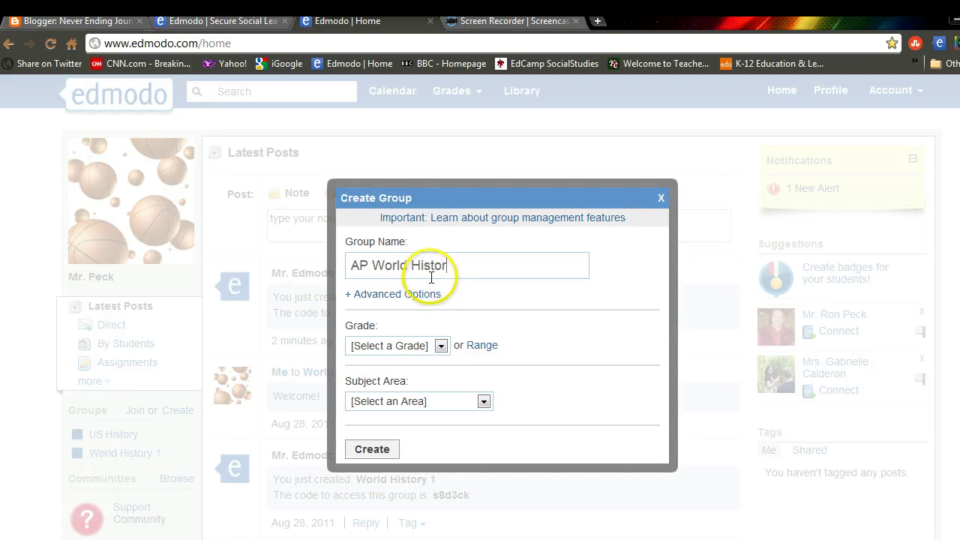
{"action": "type", "text": "y 5"}
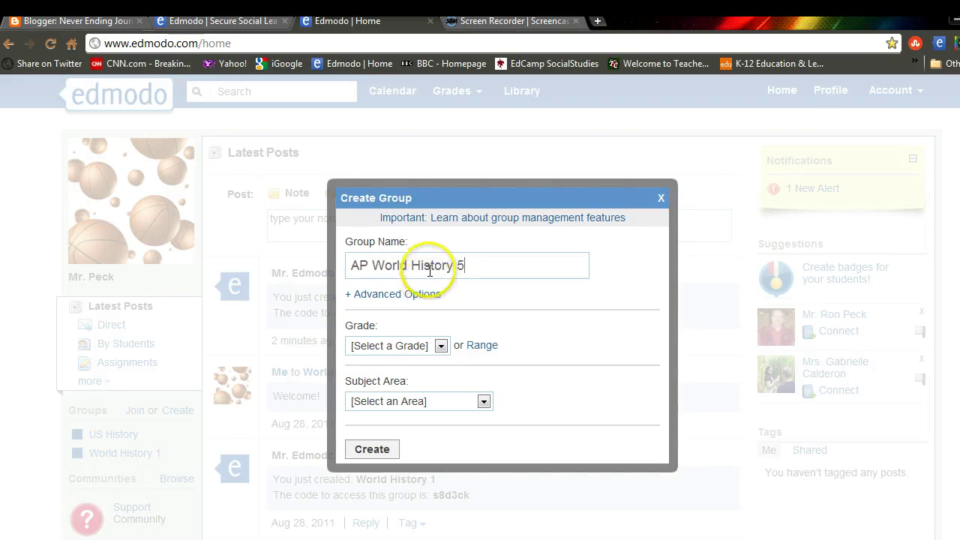
{"action": "left_click", "coordinate": [441, 346]}
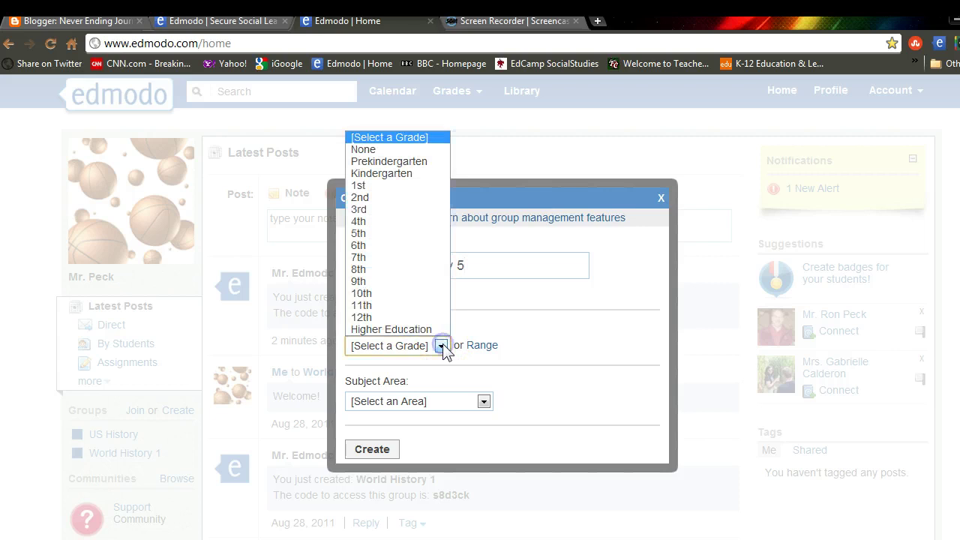
{"action": "left_click", "coordinate": [411, 293]}
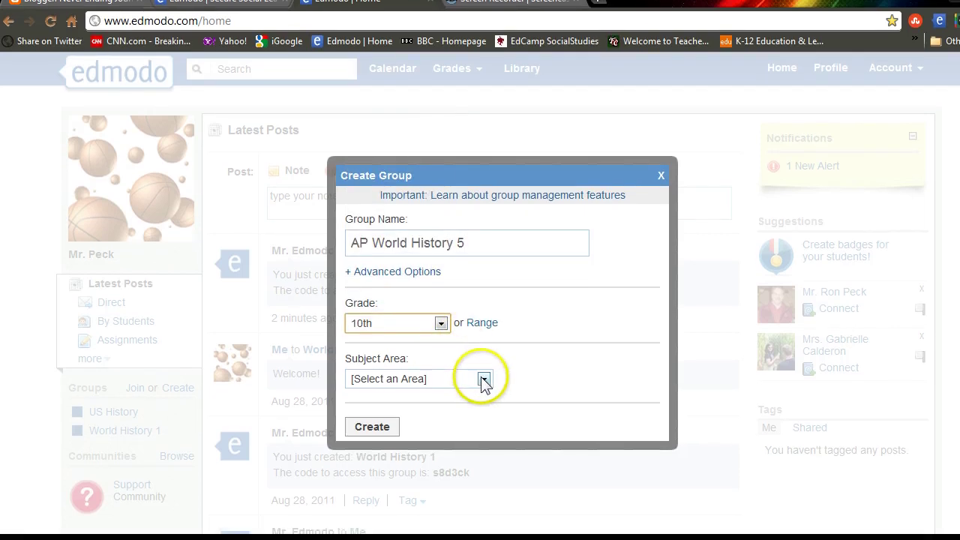
{"action": "left_click", "coordinate": [484, 402]}
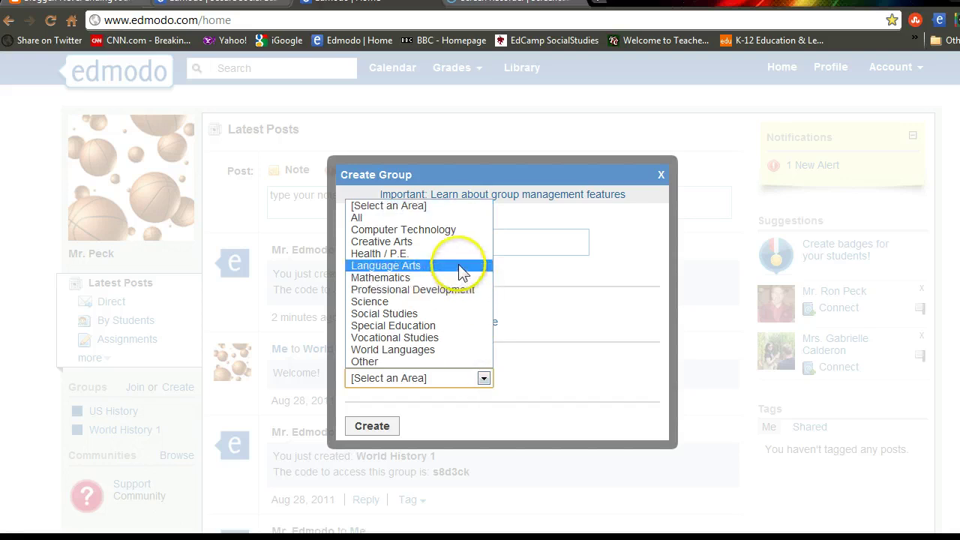
{"action": "left_click", "coordinate": [453, 315]}
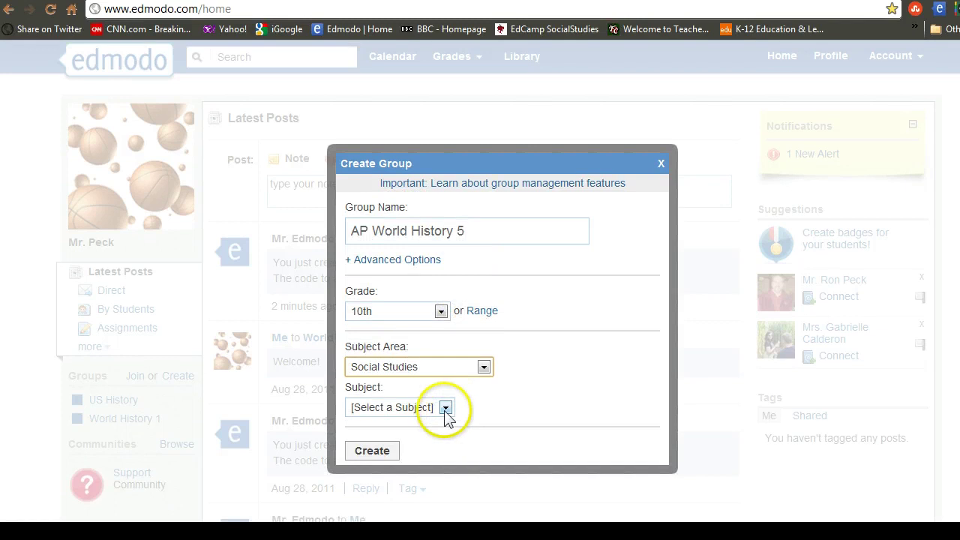
{"action": "left_click", "coordinate": [446, 409]}
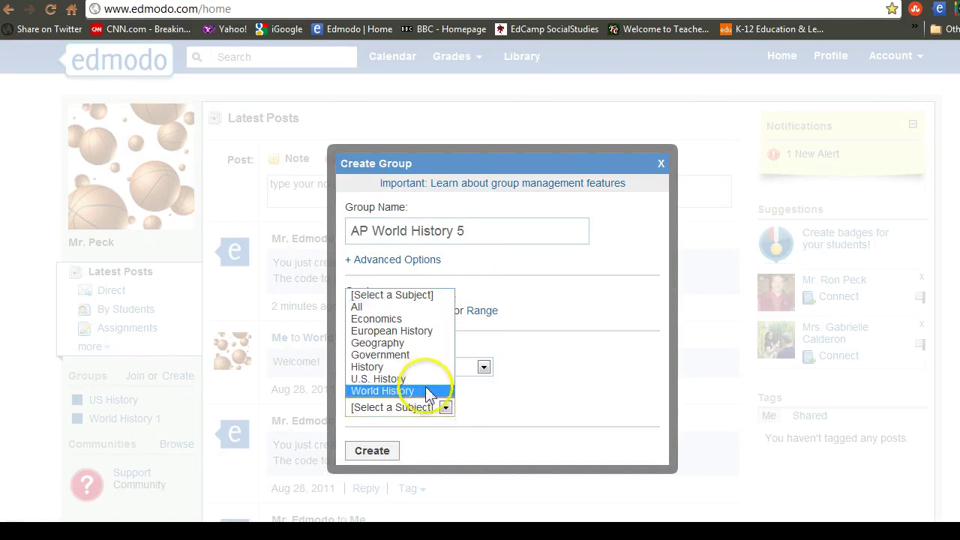
{"action": "left_click", "coordinate": [428, 391]}
{"action": "left_click", "coordinate": [375, 451]}
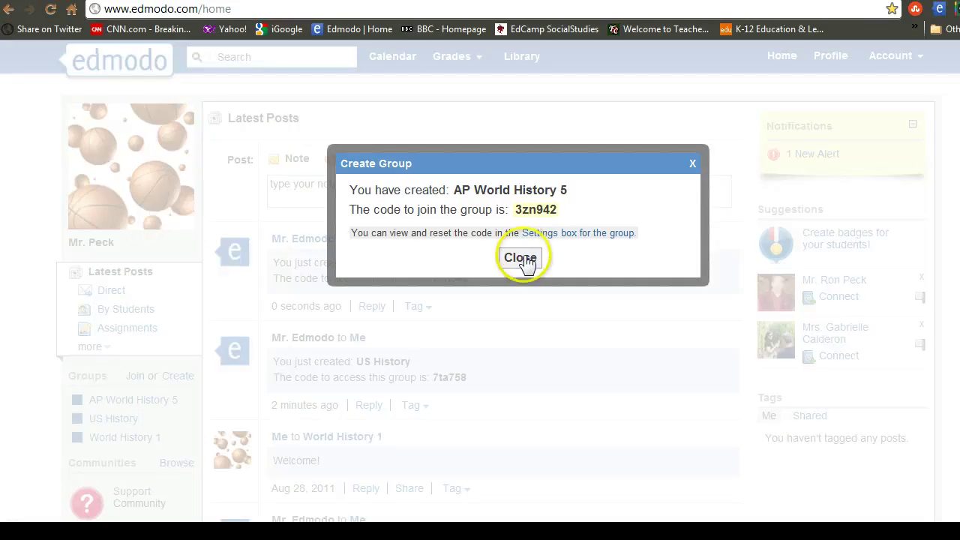
{"action": "left_click", "coordinate": [519, 257]}
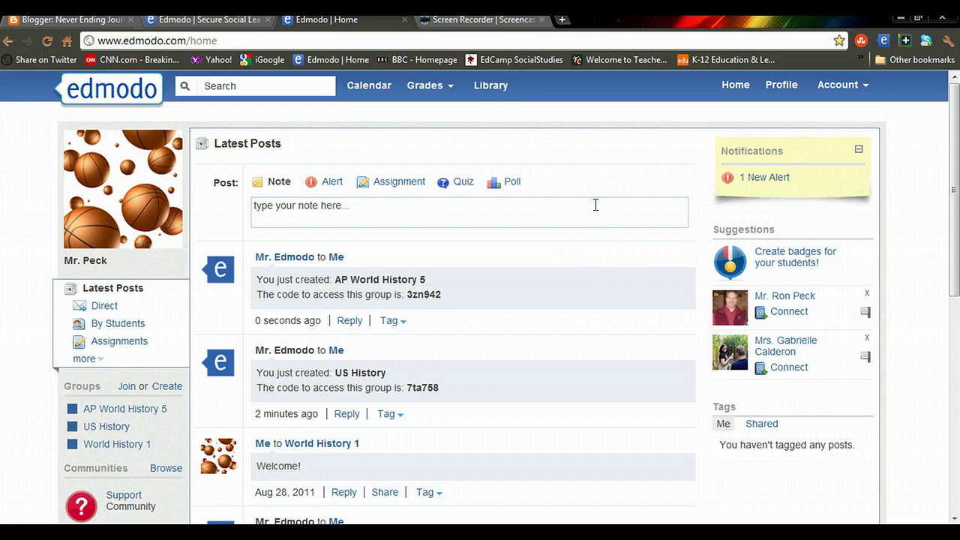
Step: Open the account options menu in the top bar
{"action": "left_click", "coordinate": [866, 89]}
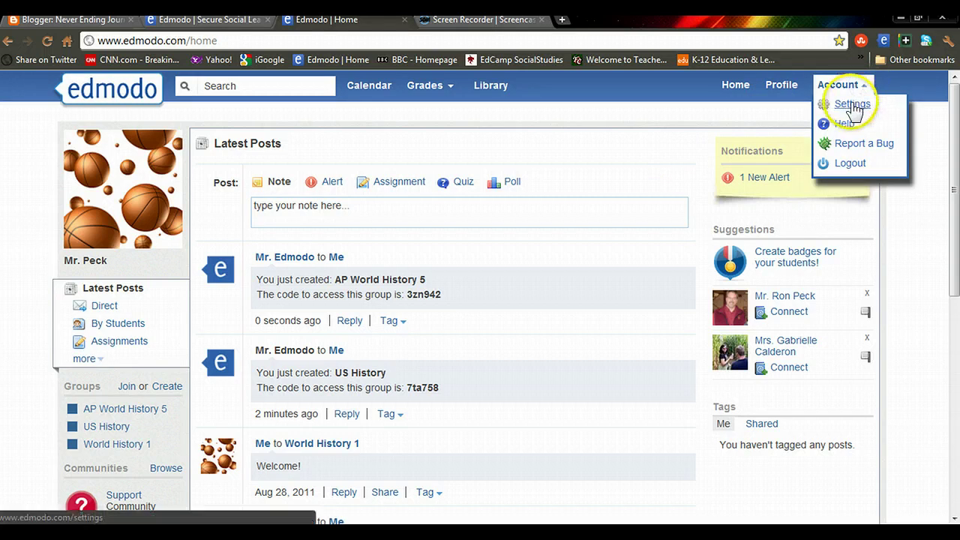
Step: Go to account Settings and pick the dog picture as the user photo
{"action": "left_click", "coordinate": [853, 106]}
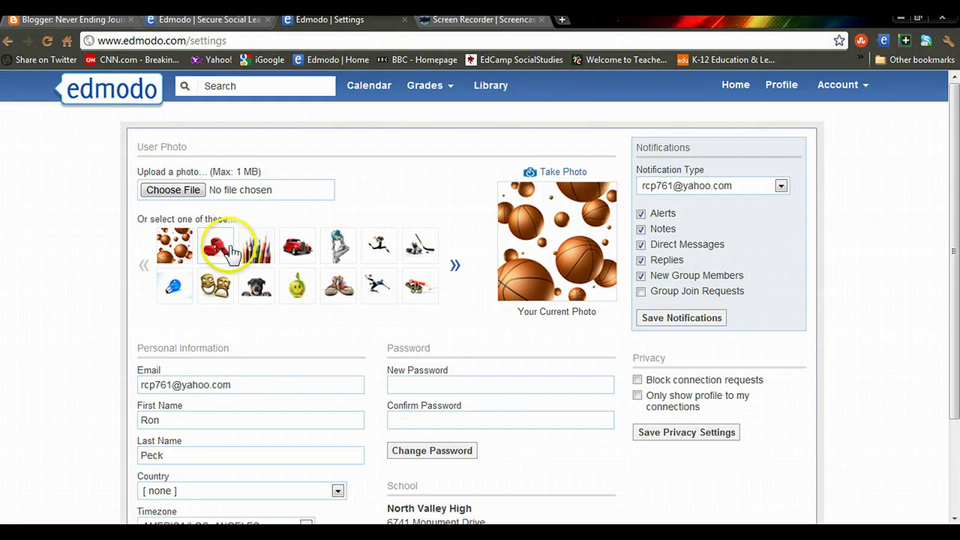
{"action": "left_click", "coordinate": [255, 287]}
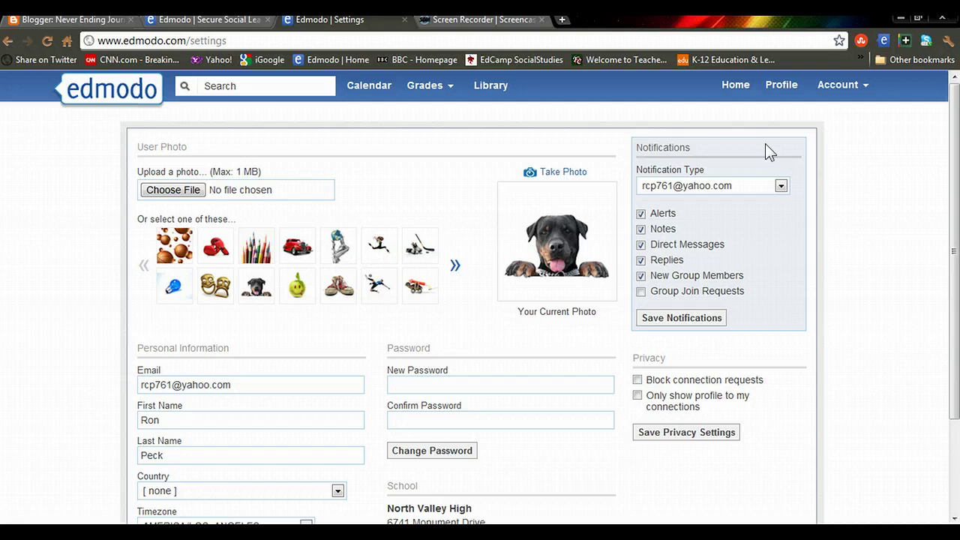
Step: Try text-message notifications via Alaska Communications, then revert to e-mail and save
{"action": "left_click", "coordinate": [782, 185]}
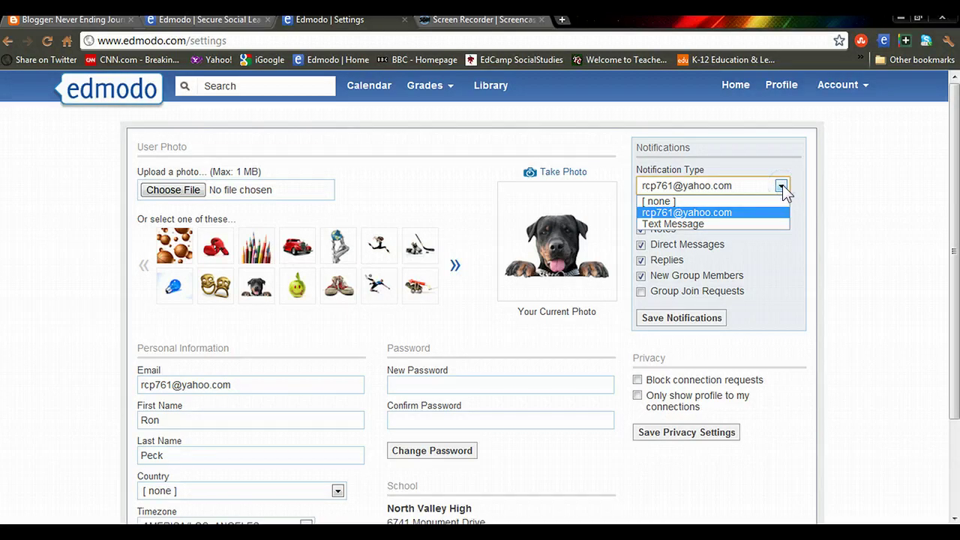
{"action": "left_click", "coordinate": [741, 224]}
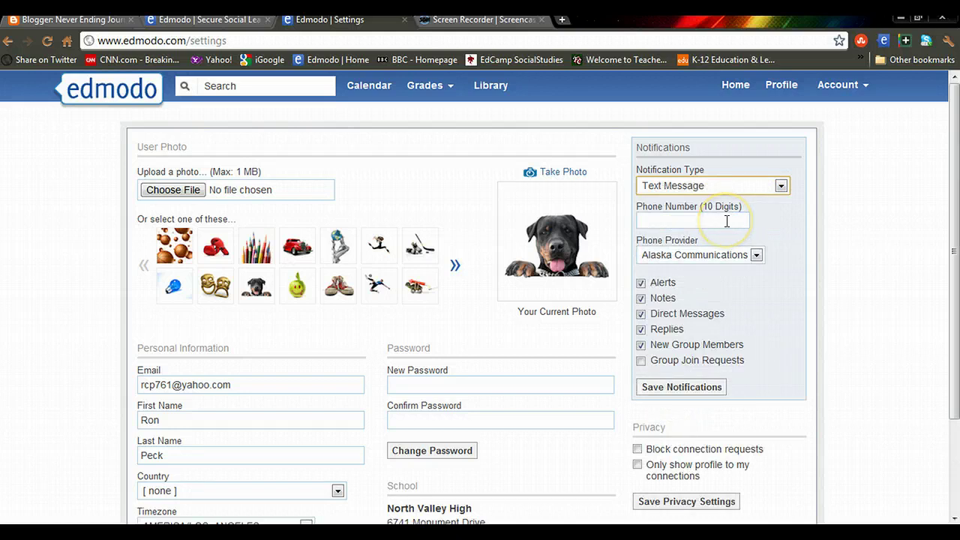
{"action": "left_click", "coordinate": [727, 221]}
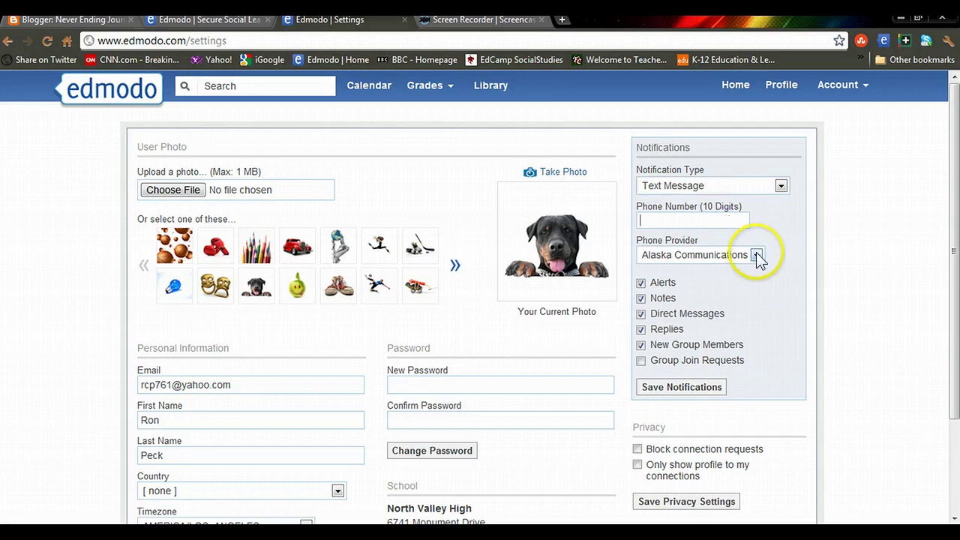
{"action": "left_click", "coordinate": [758, 256]}
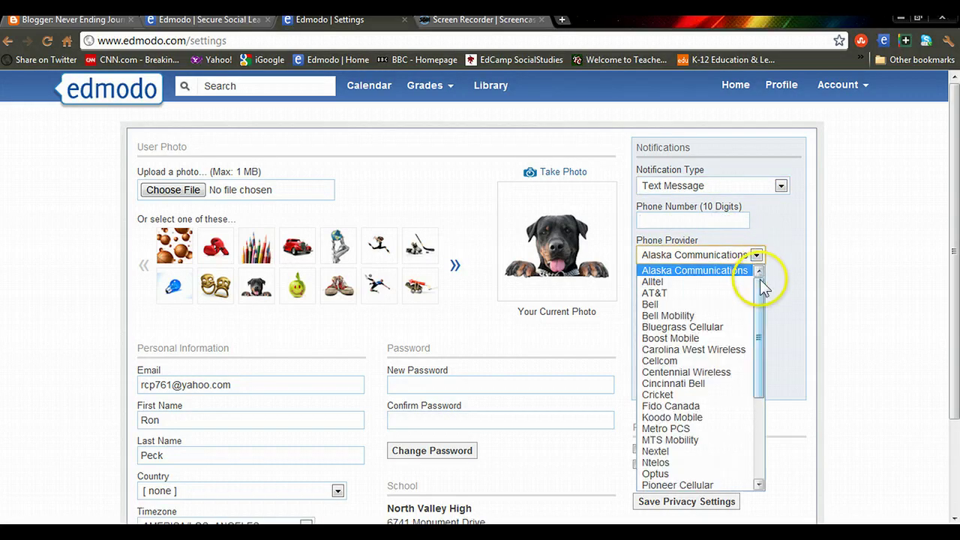
{"action": "left_click", "coordinate": [757, 255]}
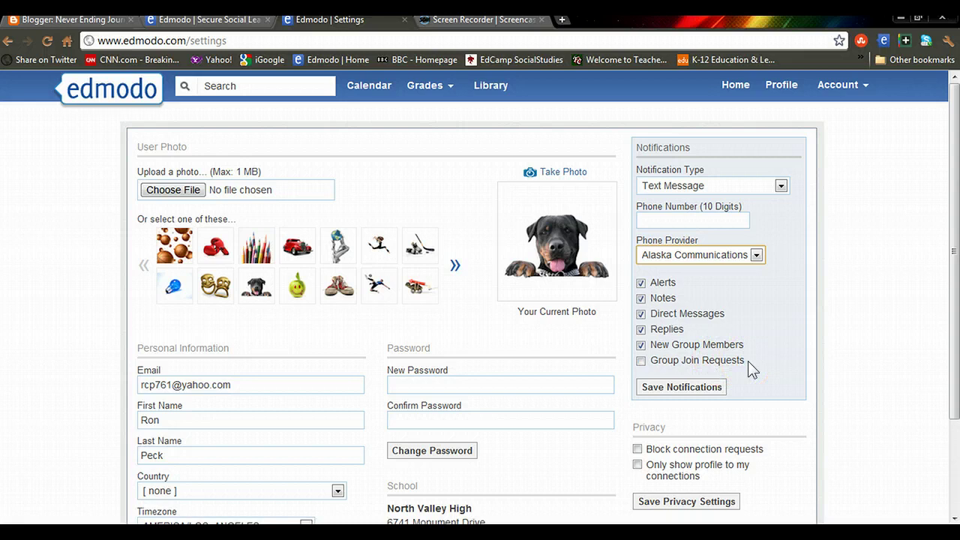
{"action": "left_click", "coordinate": [705, 390]}
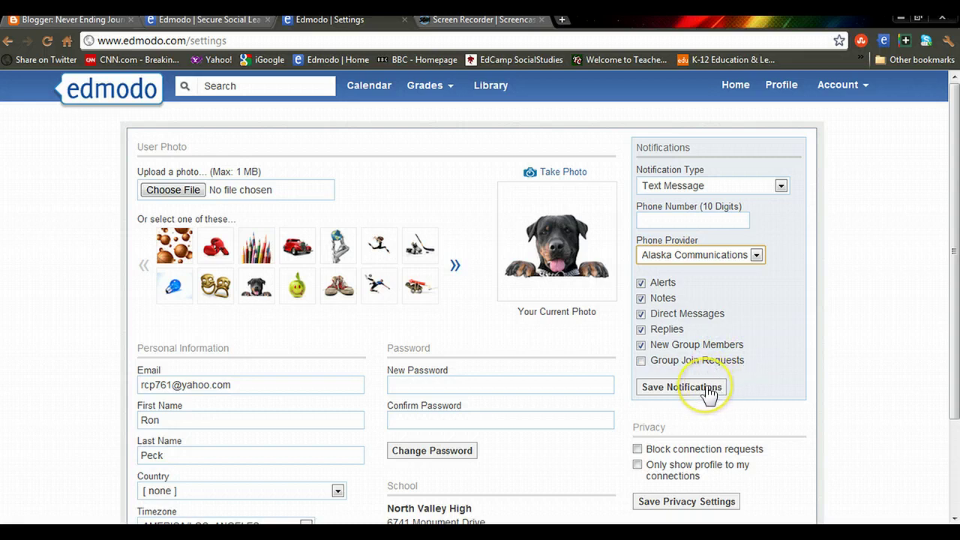
{"action": "left_click", "coordinate": [780, 186]}
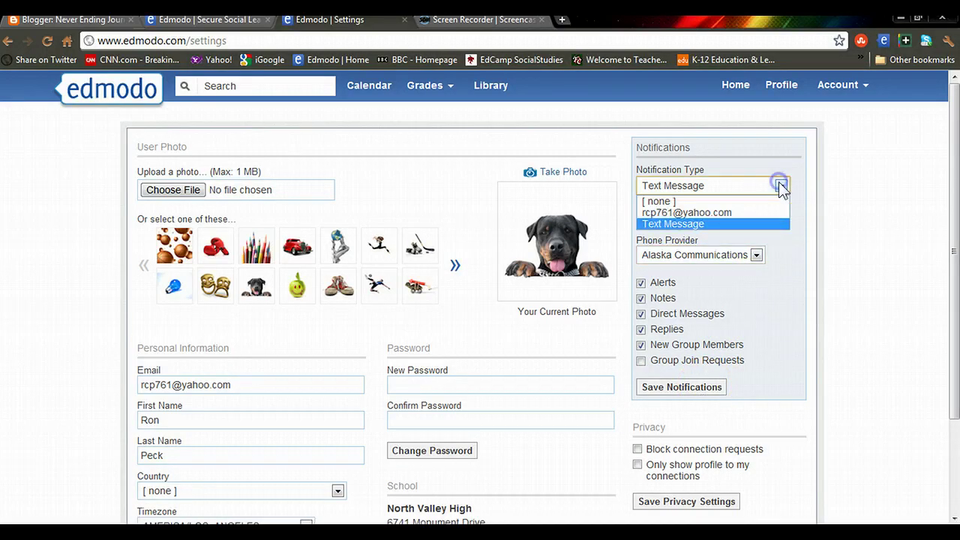
{"action": "left_click", "coordinate": [721, 213]}
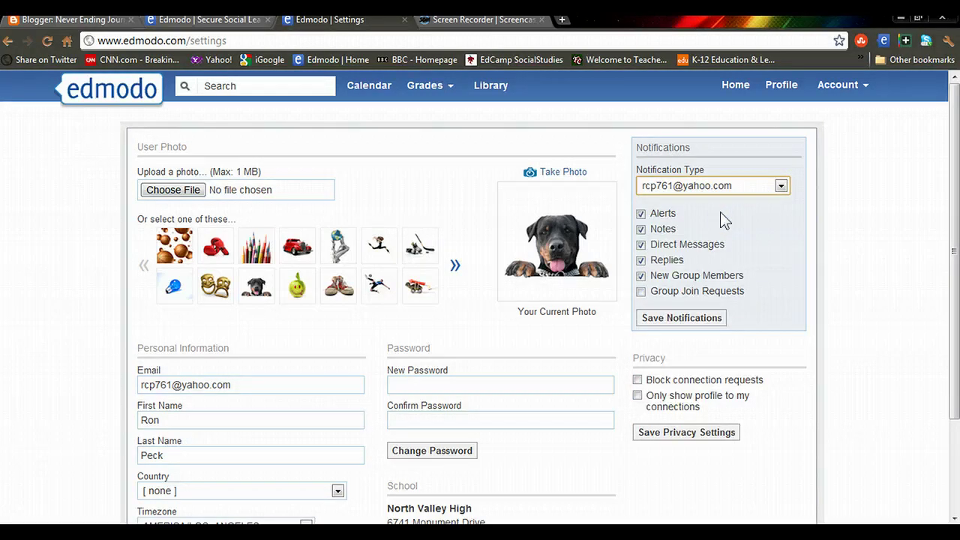
{"action": "left_click", "coordinate": [701, 318]}
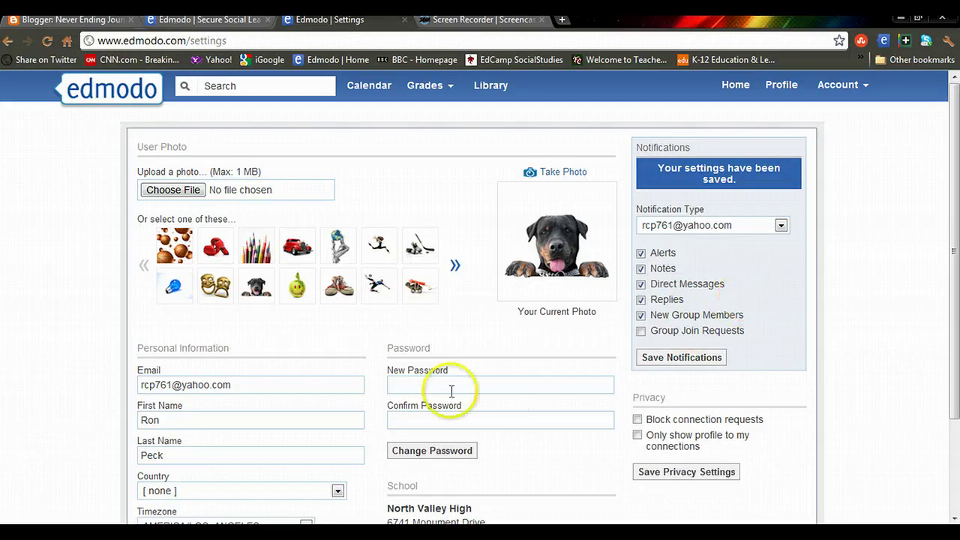
Step: Zoom in, scroll through the personal information, and return to the Home feed
{"action": "key", "text": "ctrl+plus"}
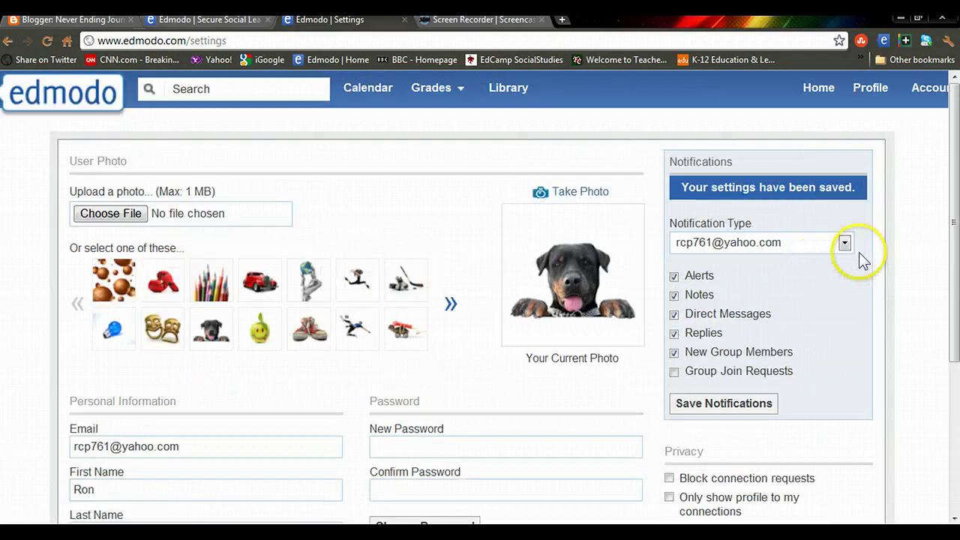
{"action": "left_click_drag", "start_coordinate": [954, 224], "coordinate": [953, 374]}
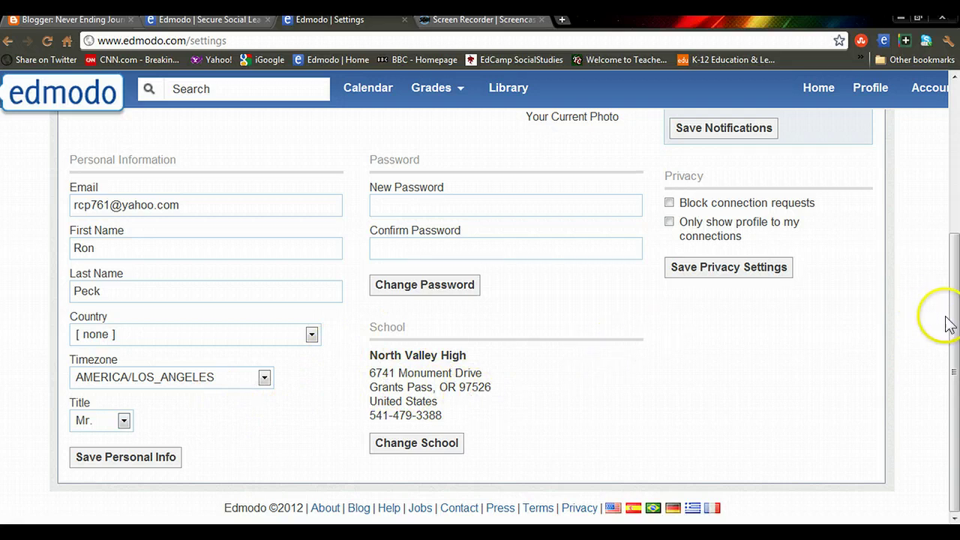
{"action": "left_click_drag", "start_coordinate": [952, 322], "coordinate": [950, 172]}
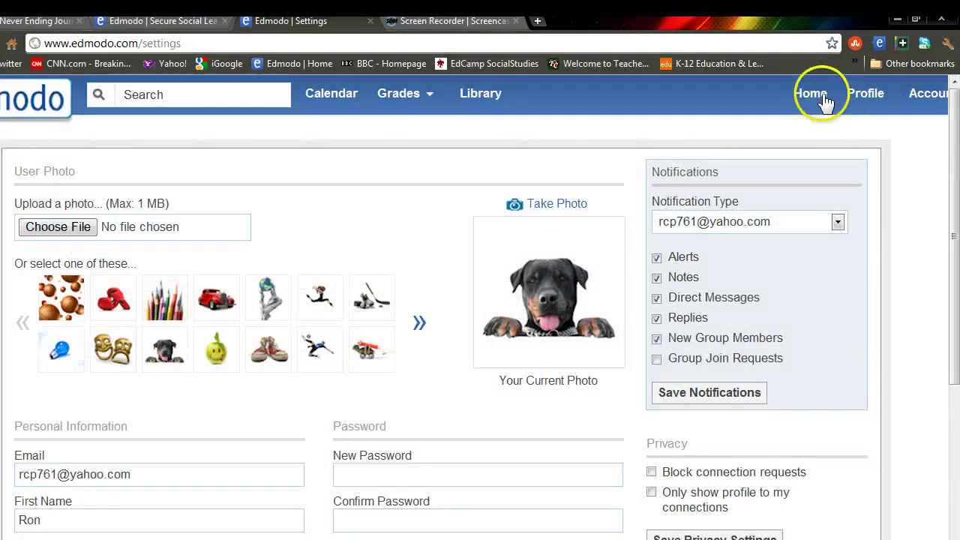
{"action": "left_click", "coordinate": [815, 94]}
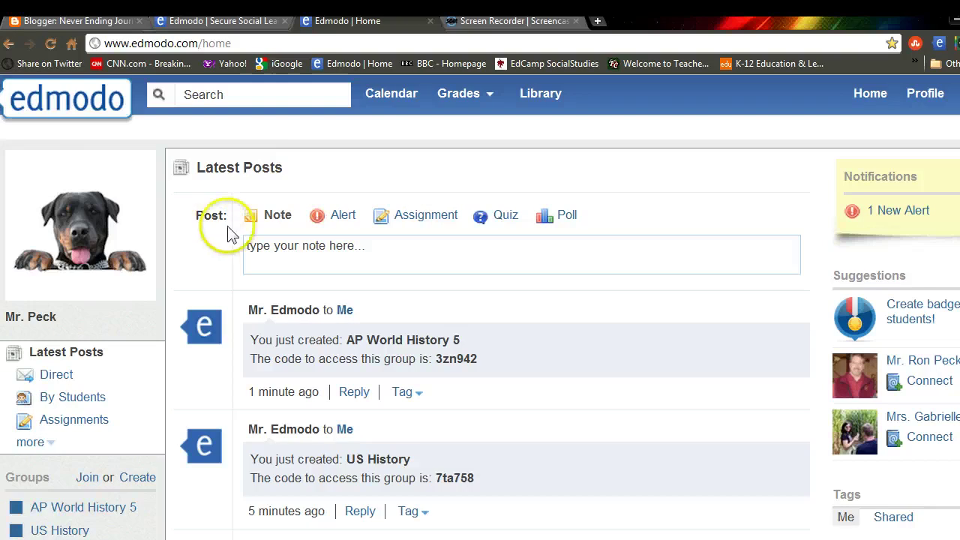
Step: Preview the Alert, Assignment and Poll forms, then write the note 'Welcome to AP World History'
{"action": "left_click", "coordinate": [341, 219]}
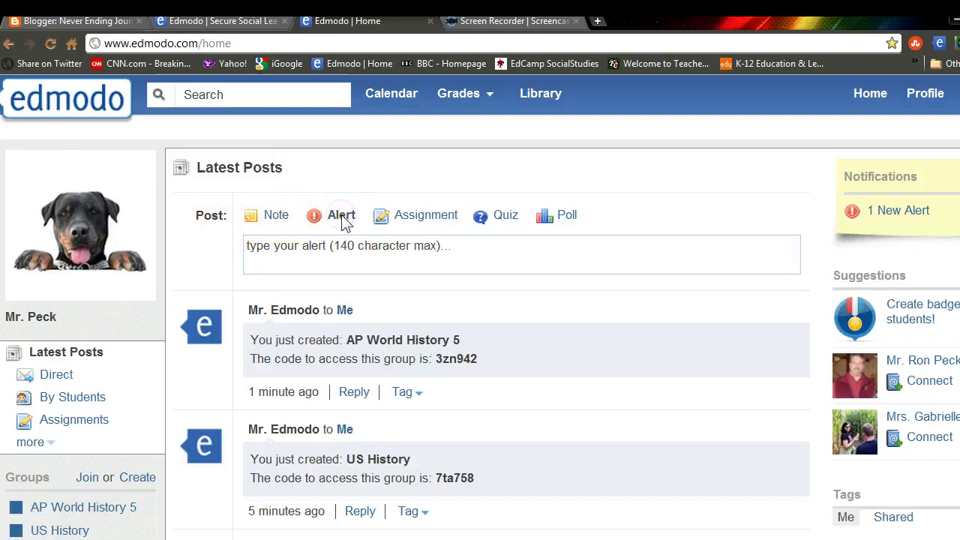
{"action": "left_click", "coordinate": [405, 219]}
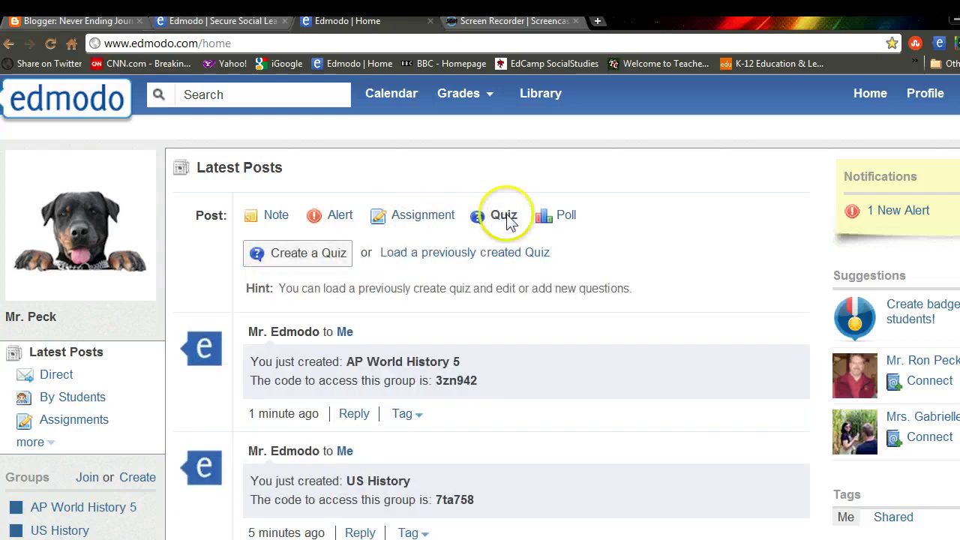
{"action": "left_click", "coordinate": [566, 217]}
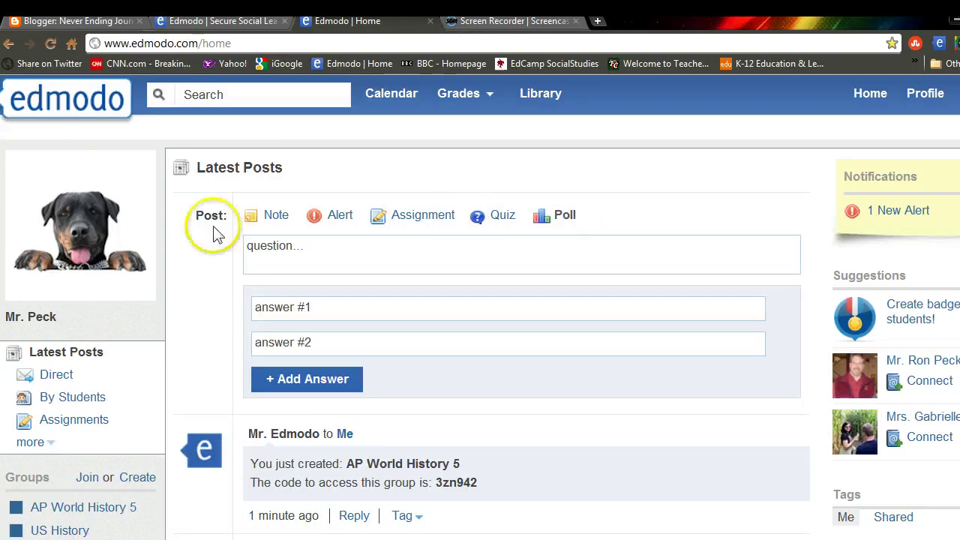
{"action": "left_click", "coordinate": [275, 217]}
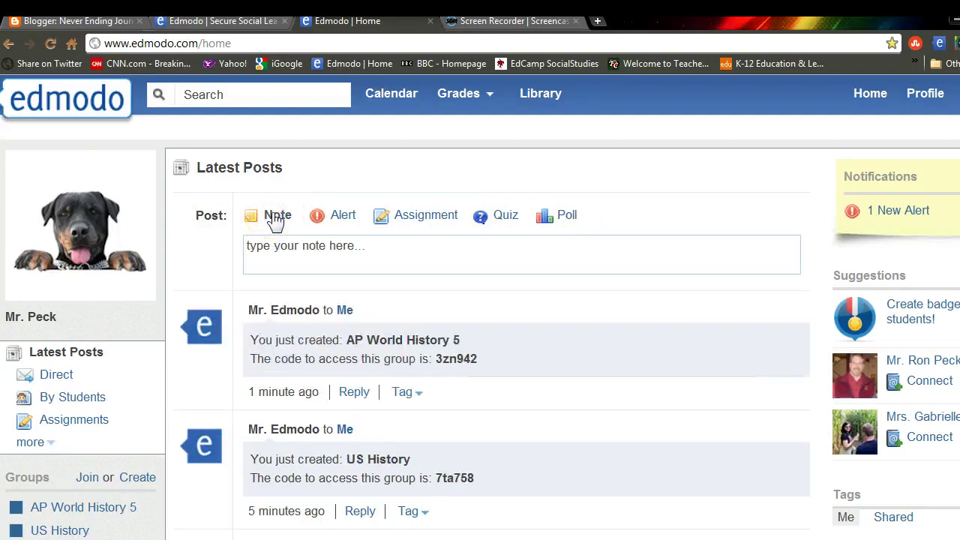
{"action": "left_click", "coordinate": [322, 243]}
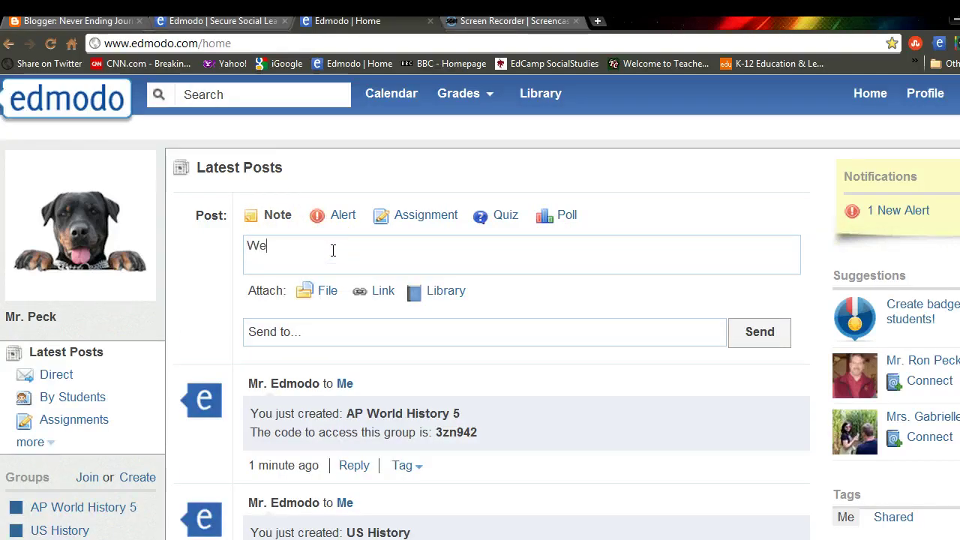
{"action": "type", "text": "Welcome"}
{"action": "left_click", "coordinate": [330, 252]}
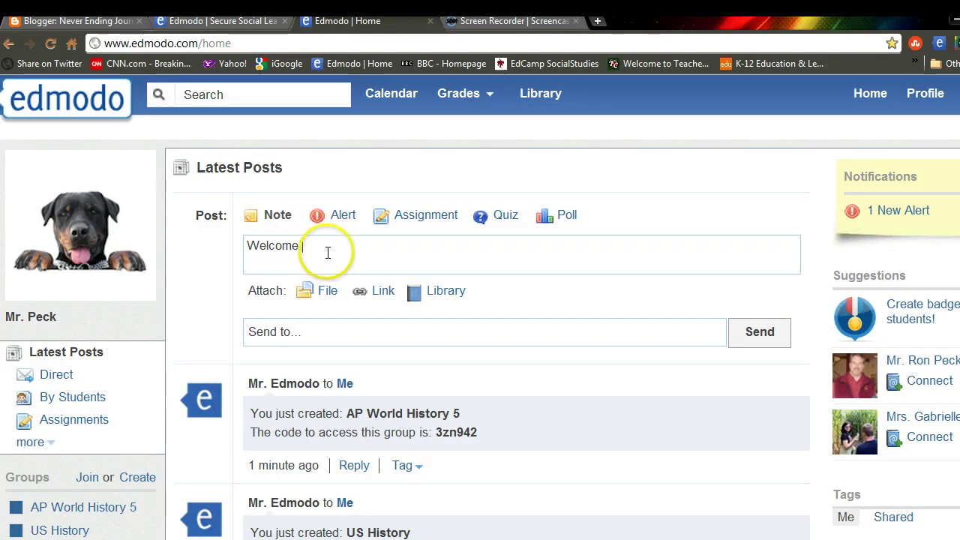
{"action": "type", "text": "!"}
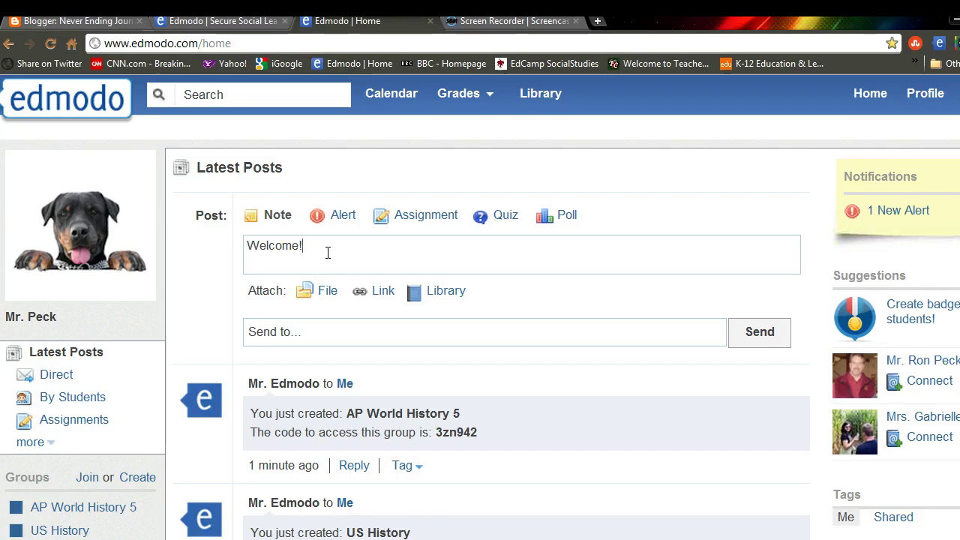
{"action": "key", "text": "BackSpace"}
{"action": "type", "text": " to "}
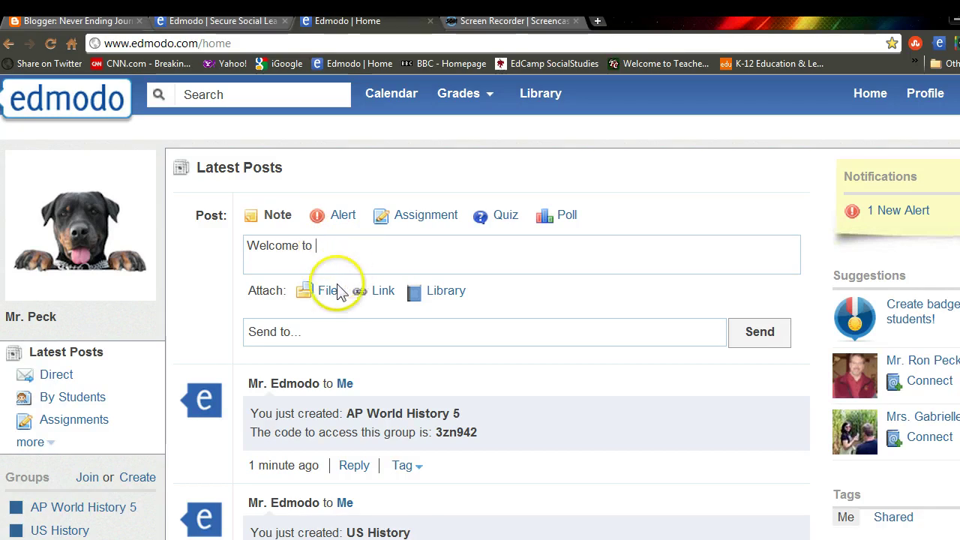
{"action": "type", "text": "AP World History"}
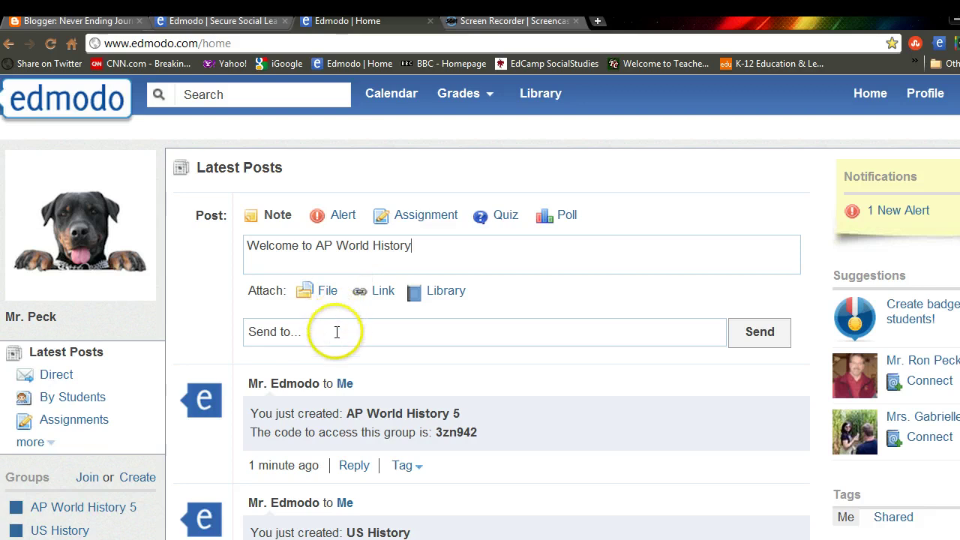
Step: Address the note to AP World History 5, not its Parents group, and send it
{"action": "left_click", "coordinate": [334, 331]}
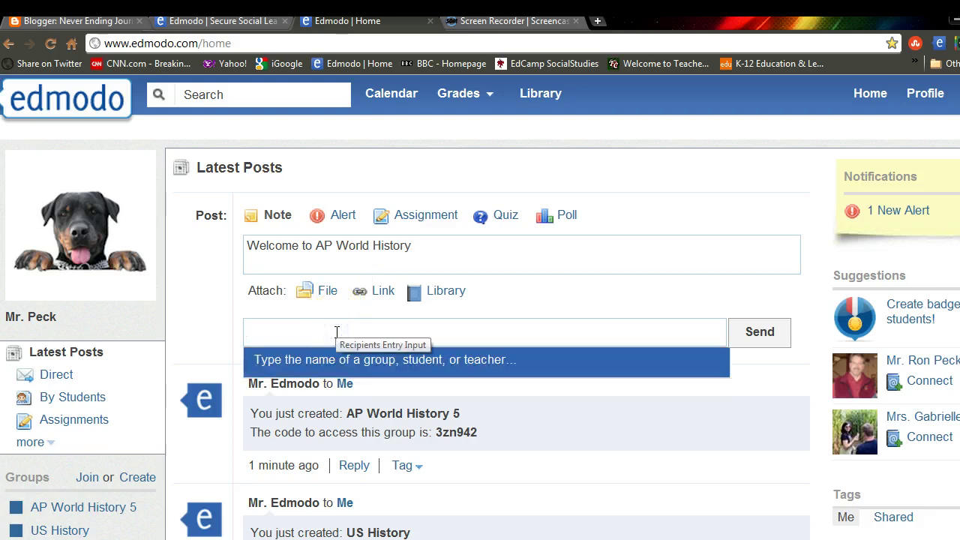
{"action": "type", "text": "ap"}
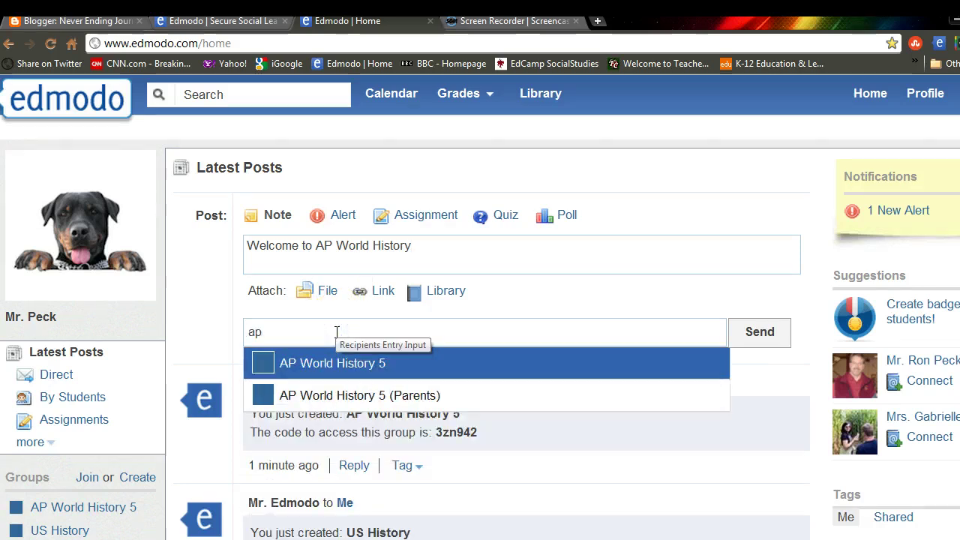
{"action": "key", "text": "BackSpace"}
{"action": "key", "text": "BackSpace"}
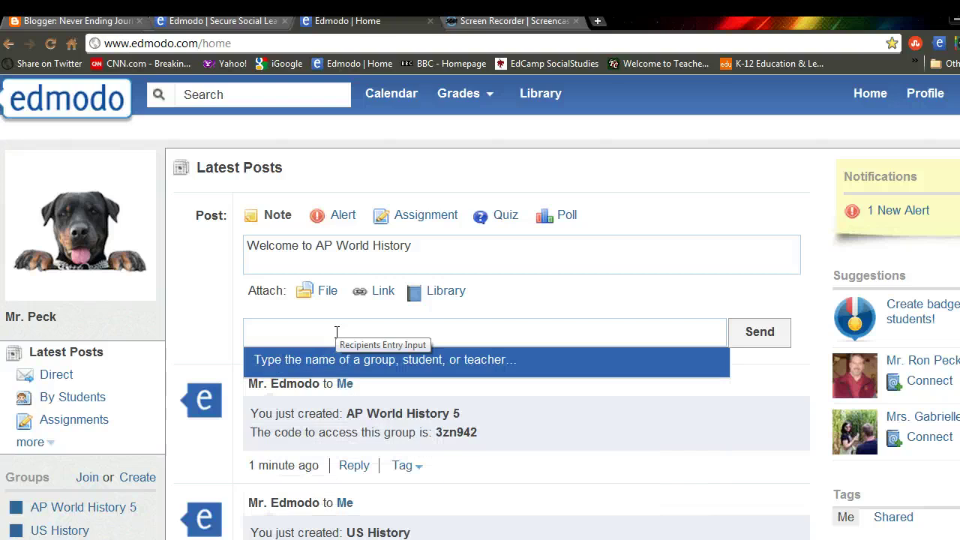
{"action": "type", "text": "5"}
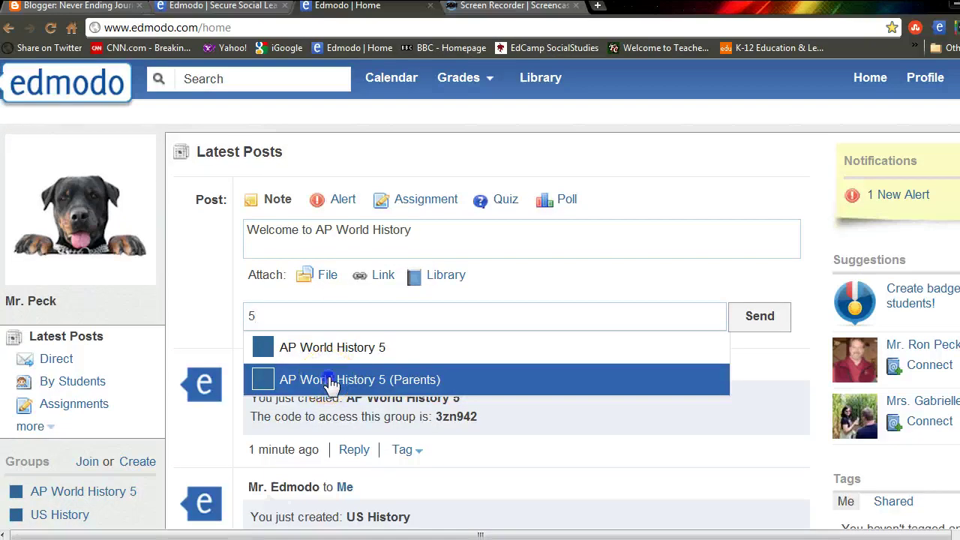
{"action": "left_click", "coordinate": [331, 396]}
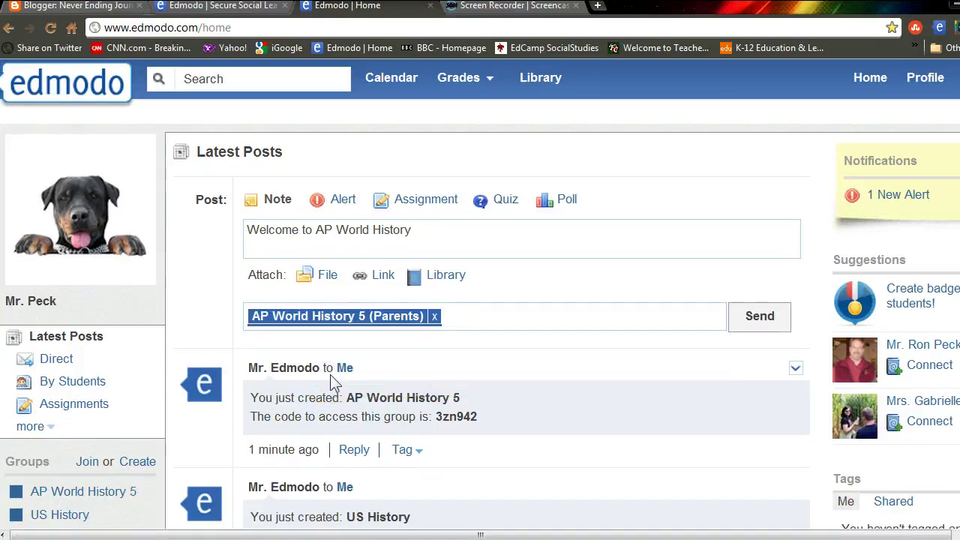
{"action": "left_click", "coordinate": [433, 317]}
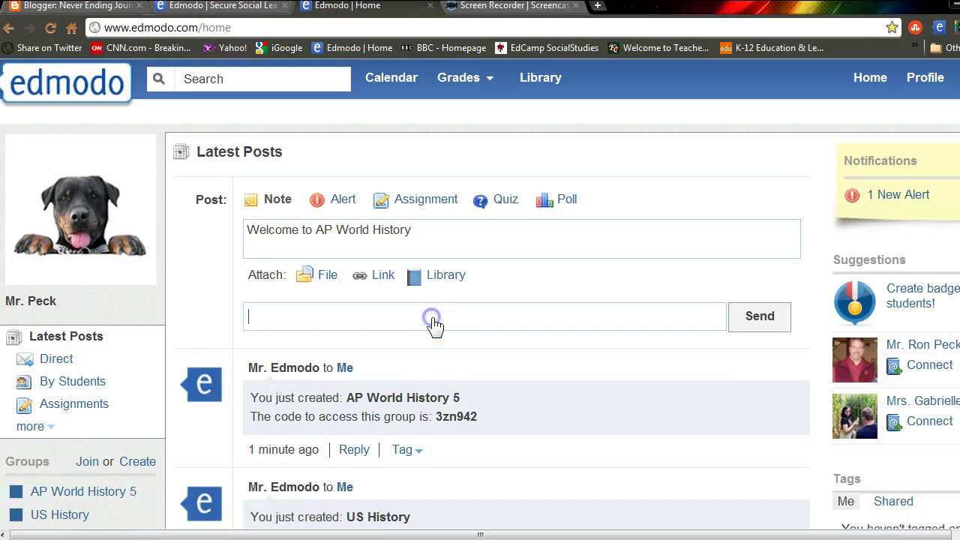
{"action": "left_click", "coordinate": [402, 325]}
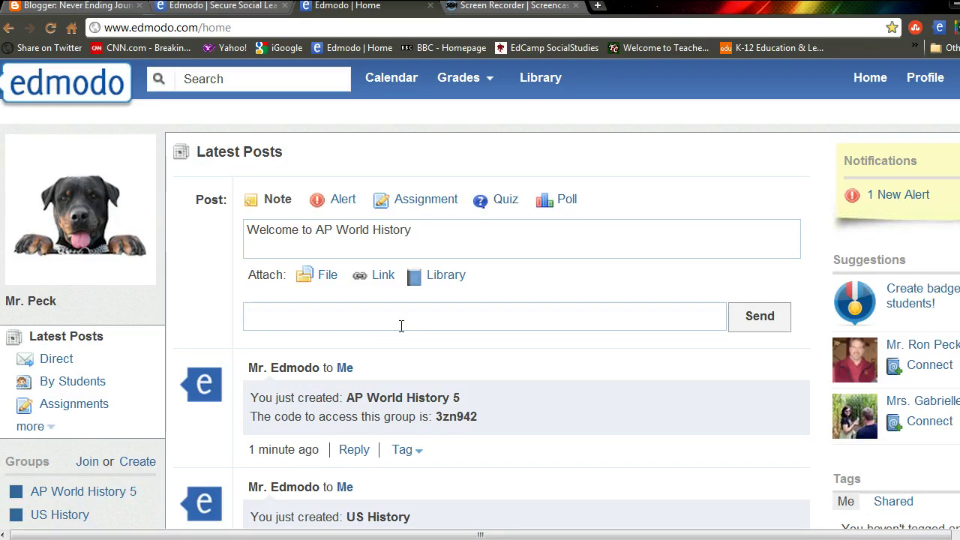
{"action": "type", "text": "ap"}
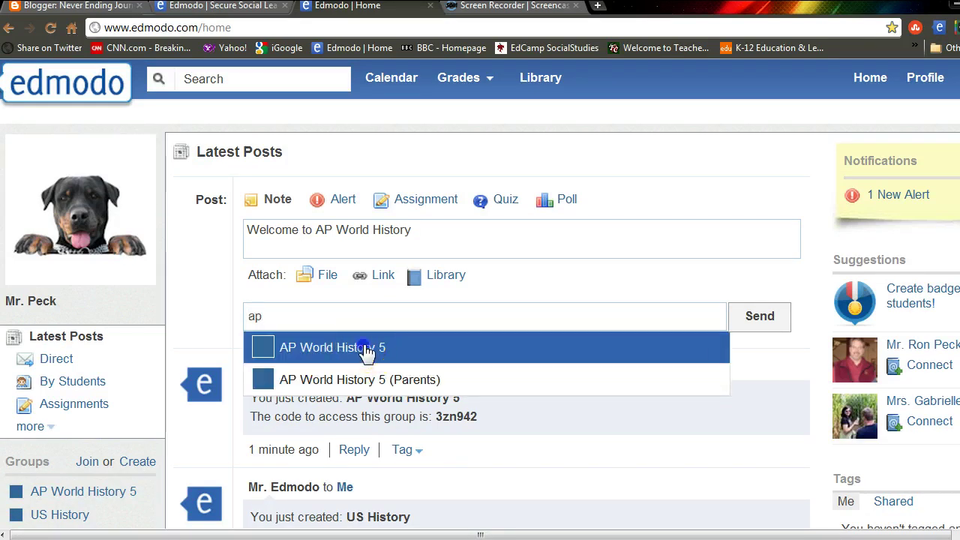
{"action": "left_click", "coordinate": [367, 351]}
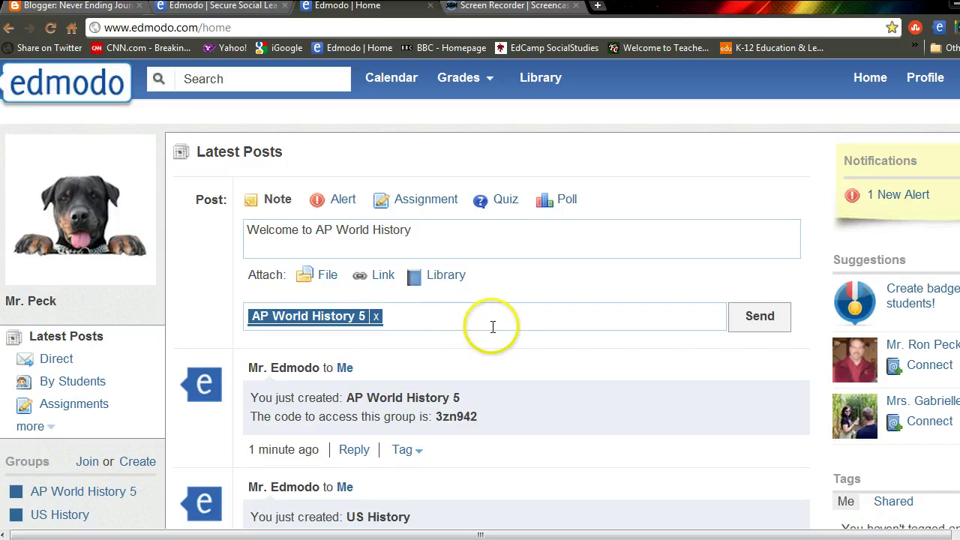
{"action": "left_click", "coordinate": [756, 316]}
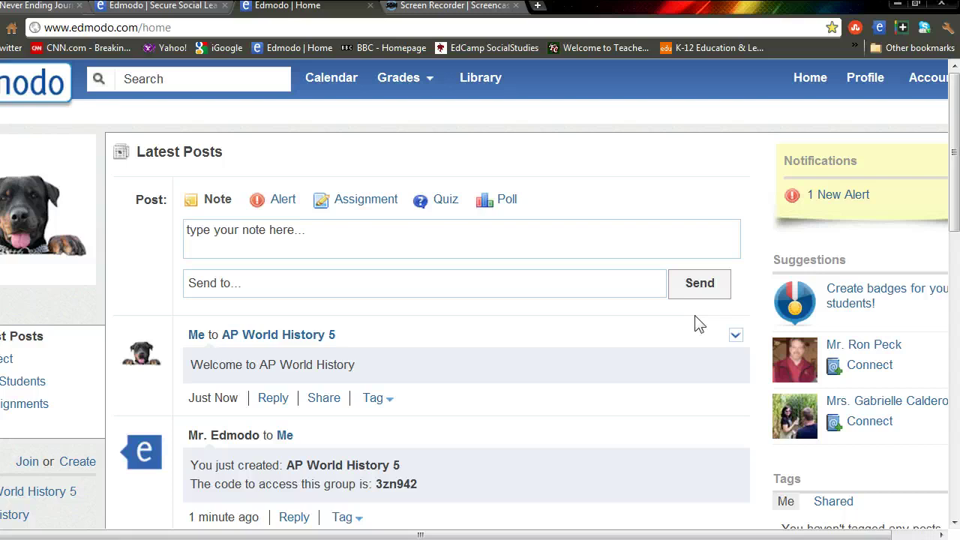
Step: Post the alert 'Test Friday!' to AP World History 5
{"action": "left_click", "coordinate": [282, 200]}
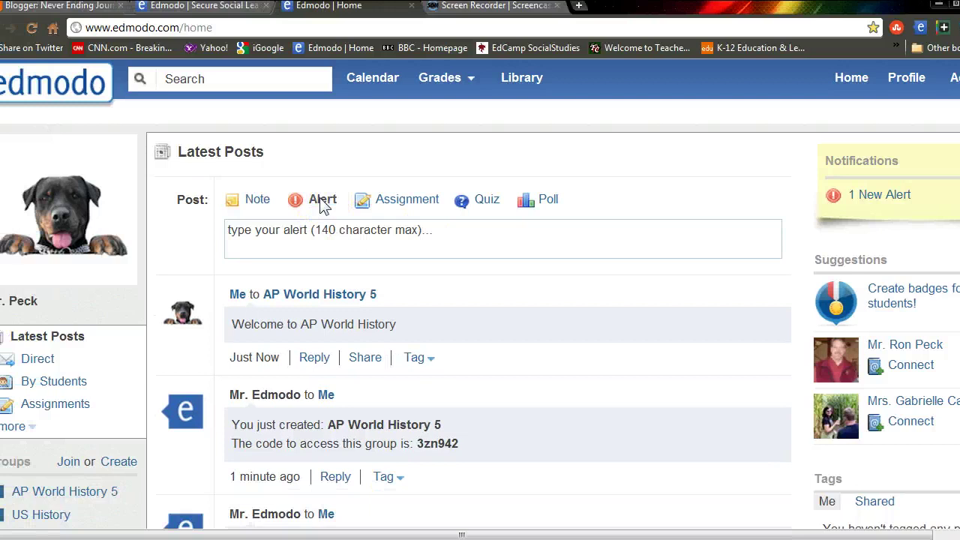
{"action": "left_click", "coordinate": [318, 231]}
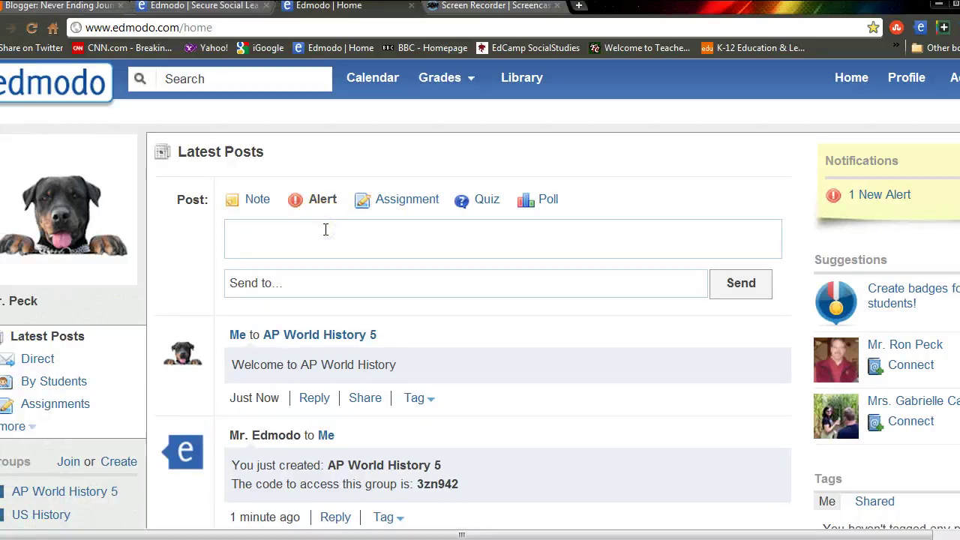
{"action": "type", "text": "Test F"}
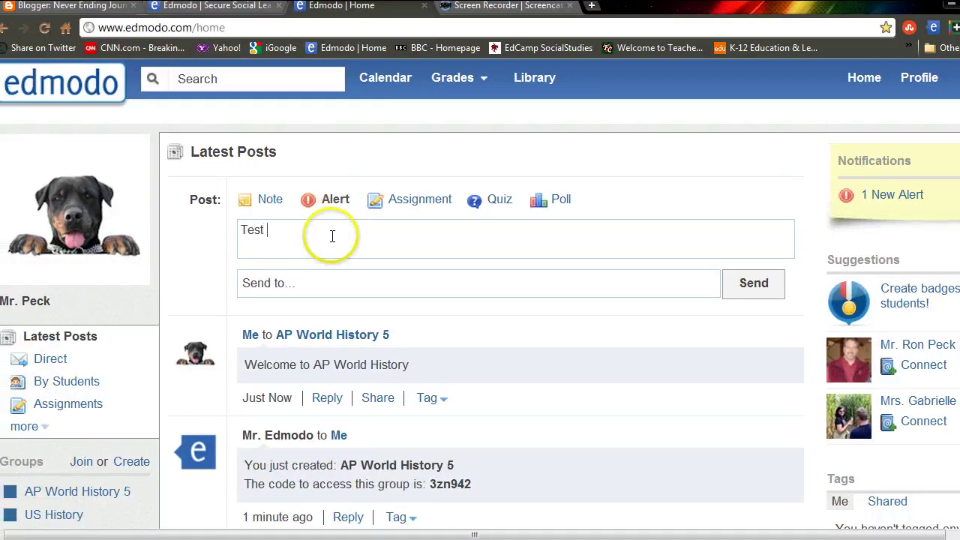
{"action": "type", "text": "riday!"}
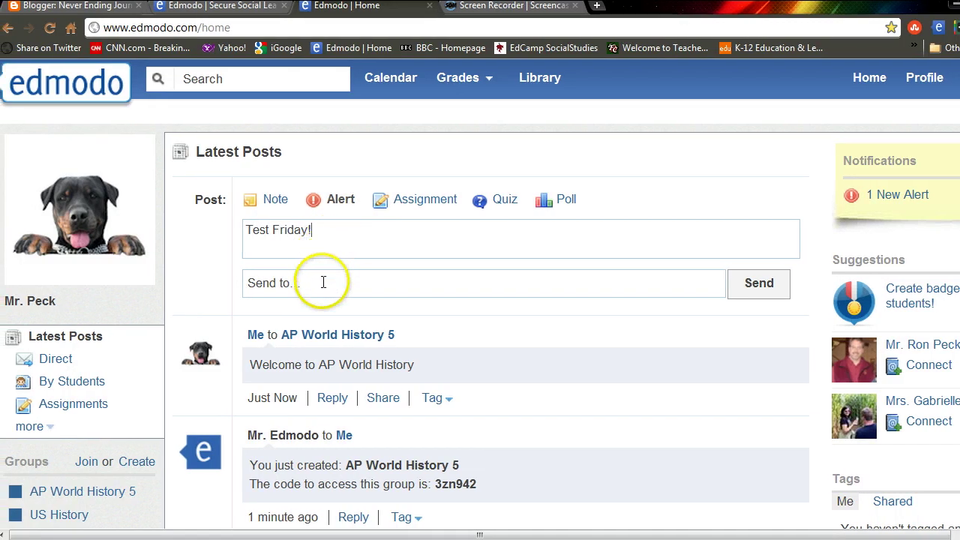
{"action": "left_click", "coordinate": [319, 281]}
{"action": "type", "text": "5"}
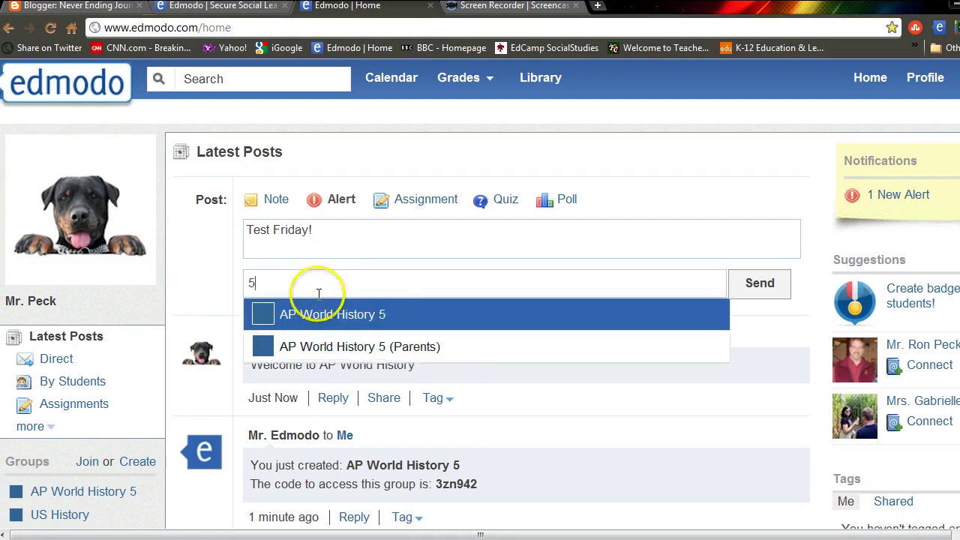
{"action": "left_click", "coordinate": [323, 315]}
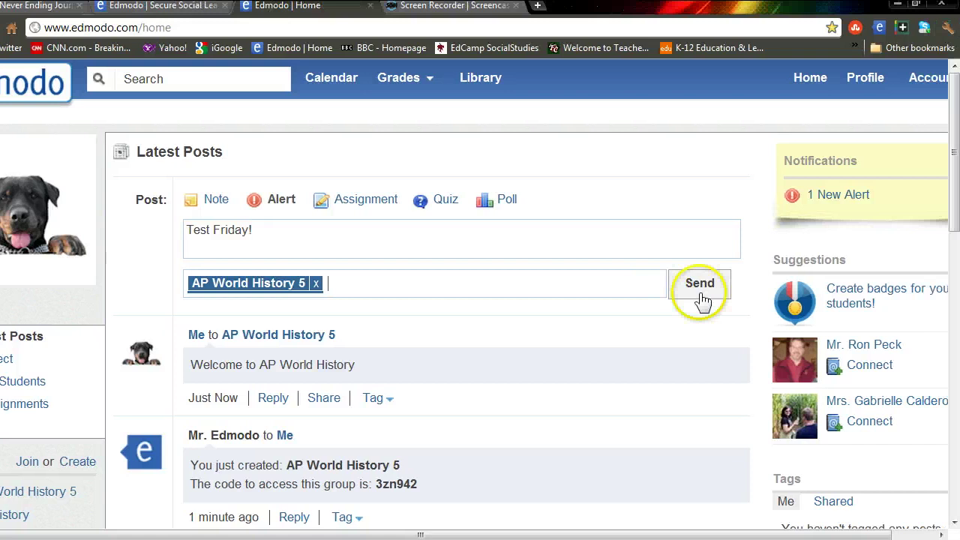
{"action": "left_click", "coordinate": [699, 288]}
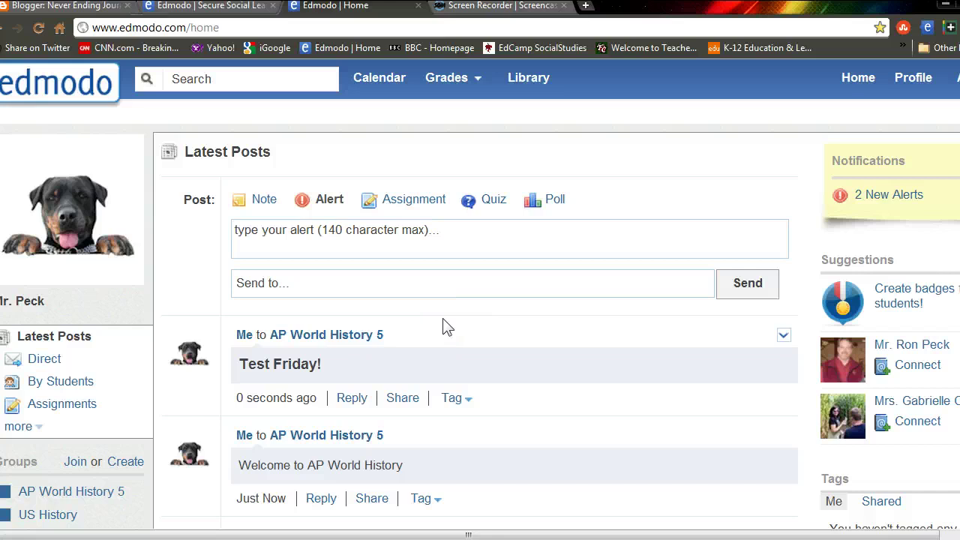
Step: Start an assignment post titled 'Test'
{"action": "left_click", "coordinate": [410, 204]}
{"action": "left_click", "coordinate": [397, 225]}
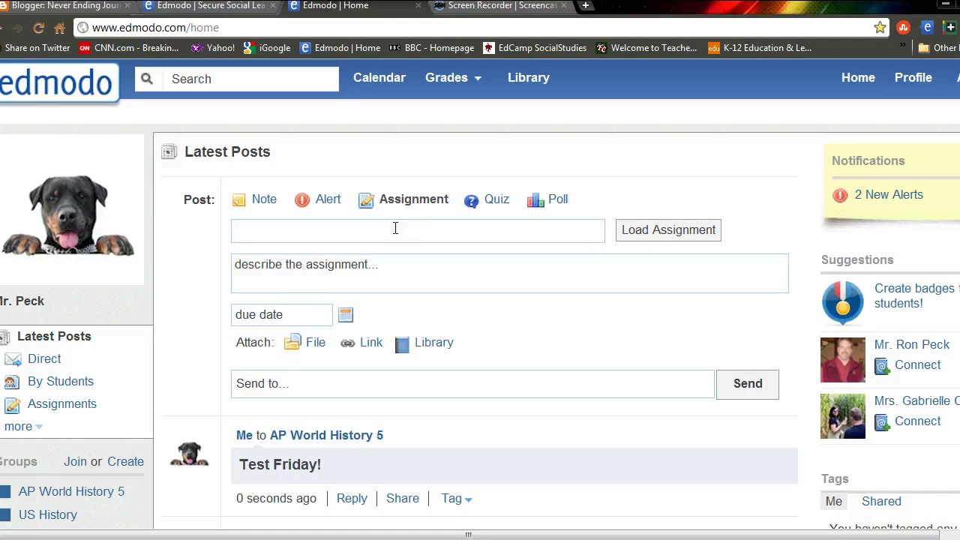
{"action": "type", "text": "Test"}
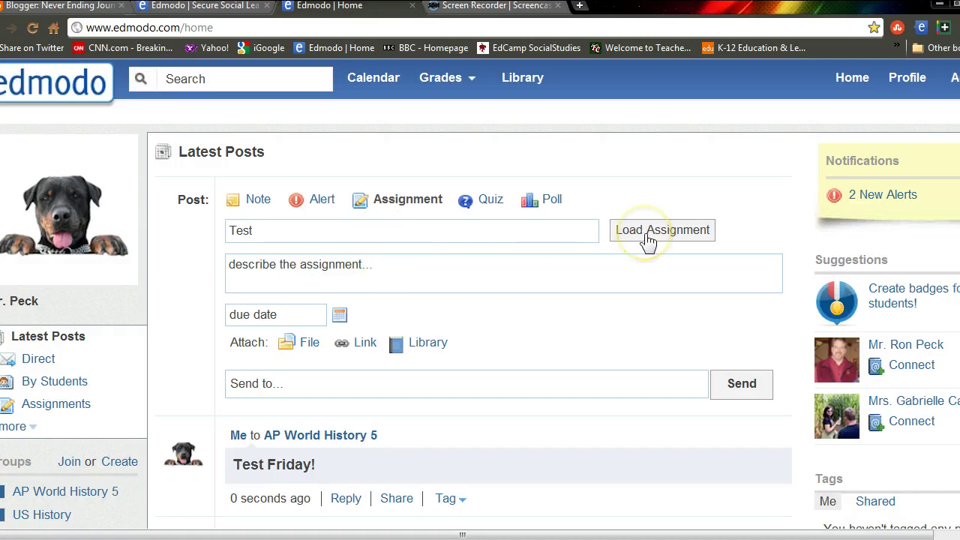
Step: Browse the saved assignments list, close it, and return to the description box
{"action": "left_click", "coordinate": [646, 238]}
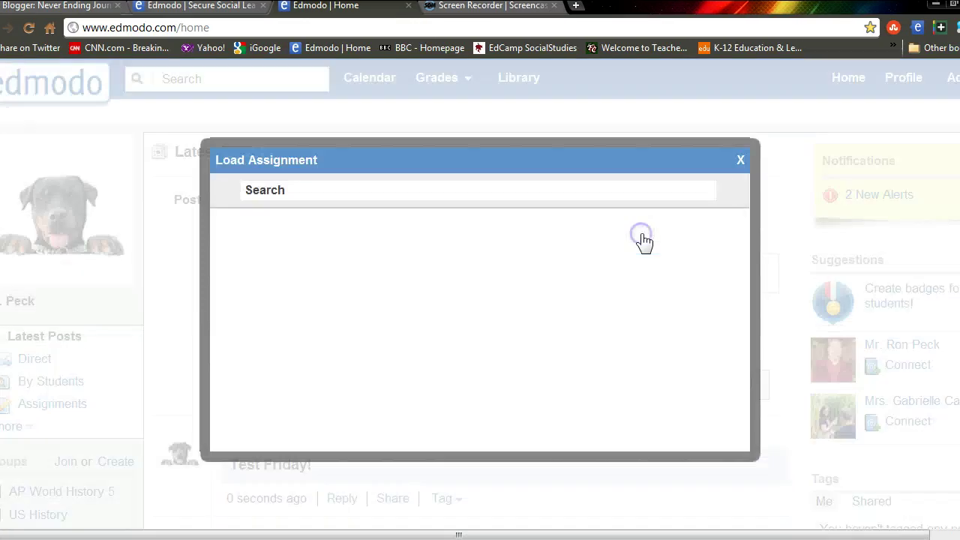
{"action": "left_click", "coordinate": [582, 188]}
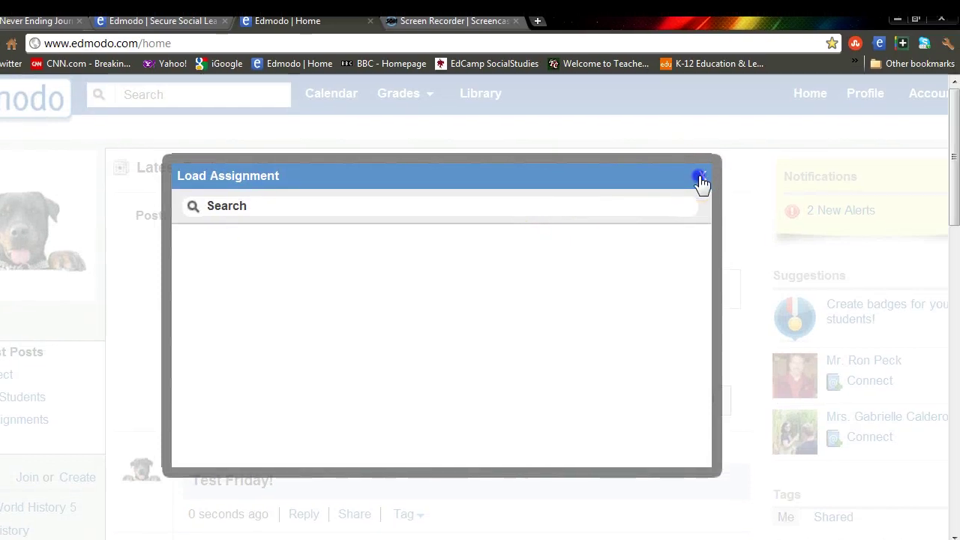
{"action": "left_click", "coordinate": [699, 178]}
{"action": "left_click", "coordinate": [386, 287]}
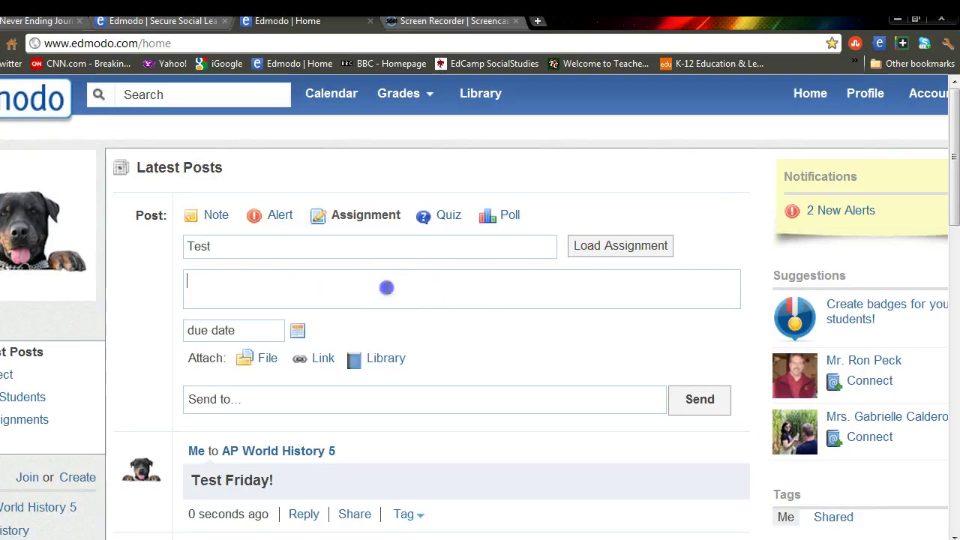
Step: Describe the assignment as 'Test on Mongol invasions', leaving the due date unset
{"action": "type", "text": "T"}
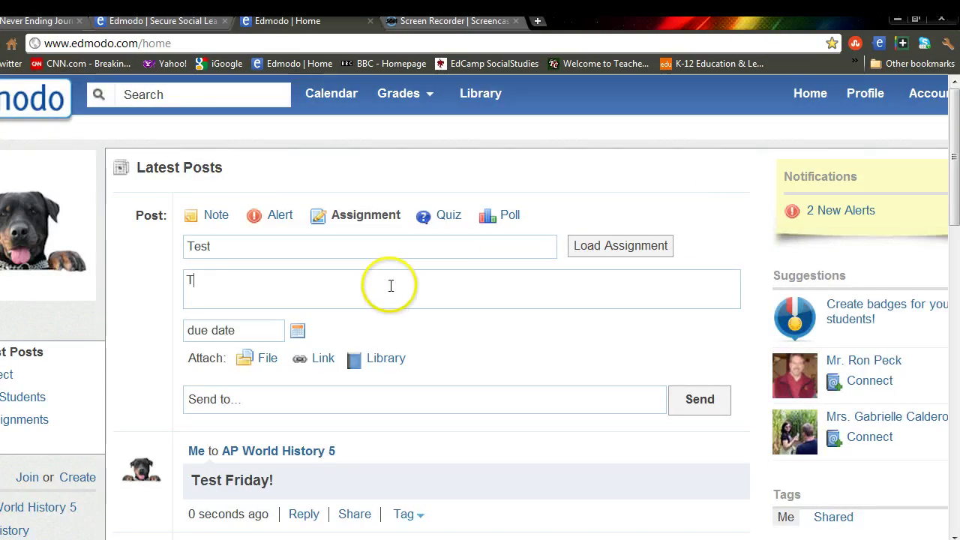
{"action": "type", "text": "est on"}
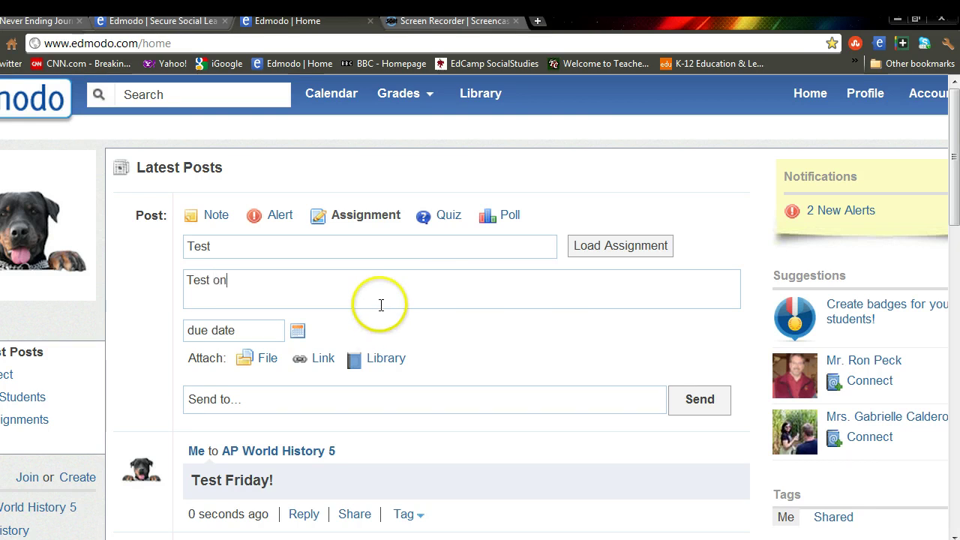
{"action": "type", "text": " Mon"}
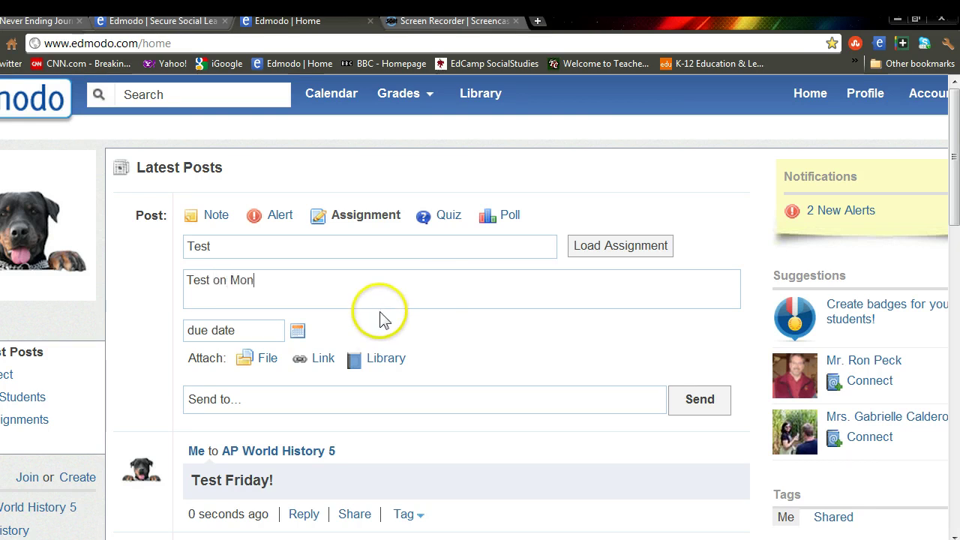
{"action": "type", "text": "gol"}
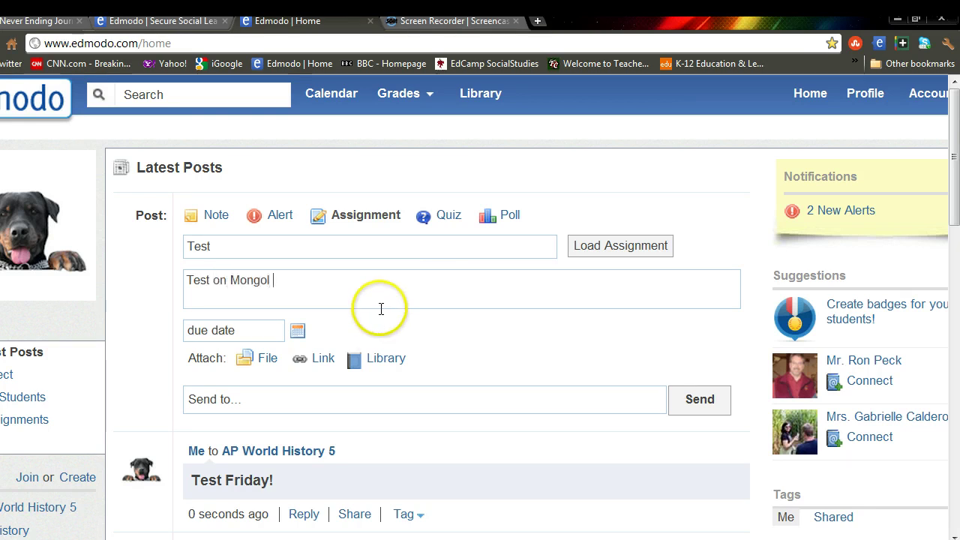
{"action": "type", "text": " invasions."}
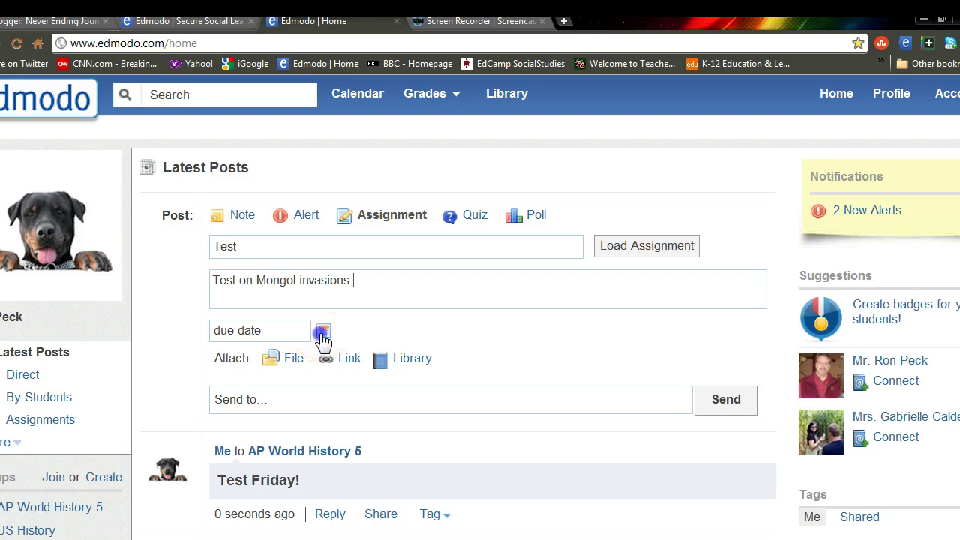
{"action": "left_click", "coordinate": [322, 333]}
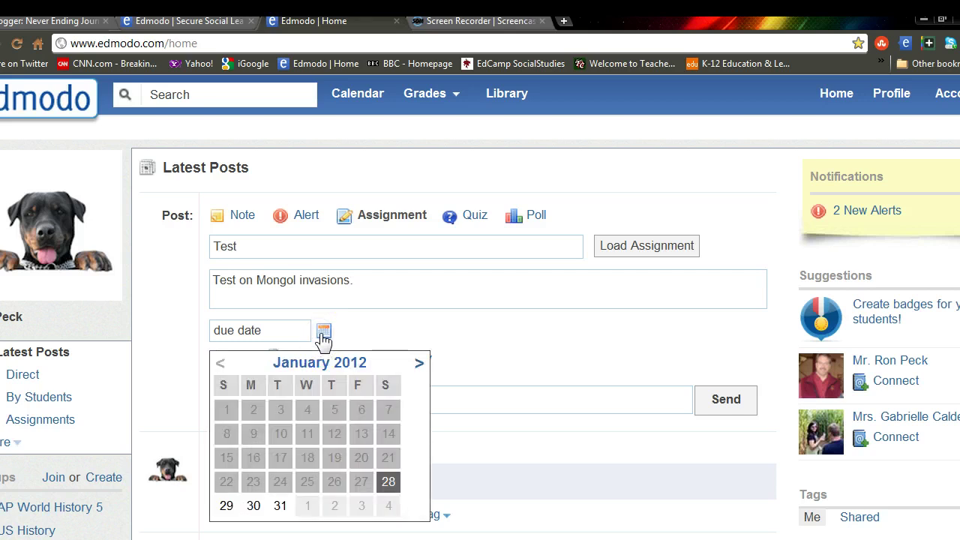
{"action": "left_click", "coordinate": [322, 334]}
{"action": "left_click", "coordinate": [323, 333]}
{"action": "left_click", "coordinate": [360, 321]}
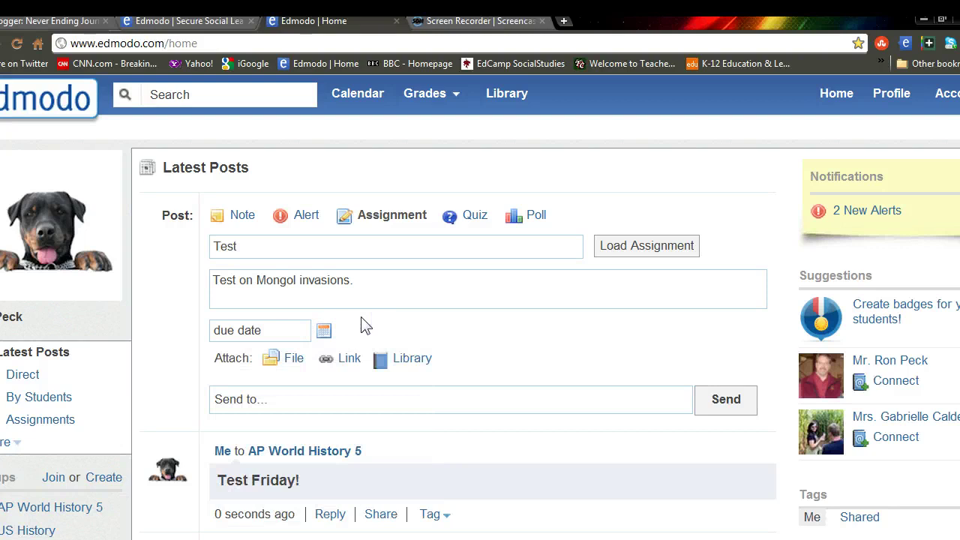
{"action": "left_click", "coordinate": [332, 247]}
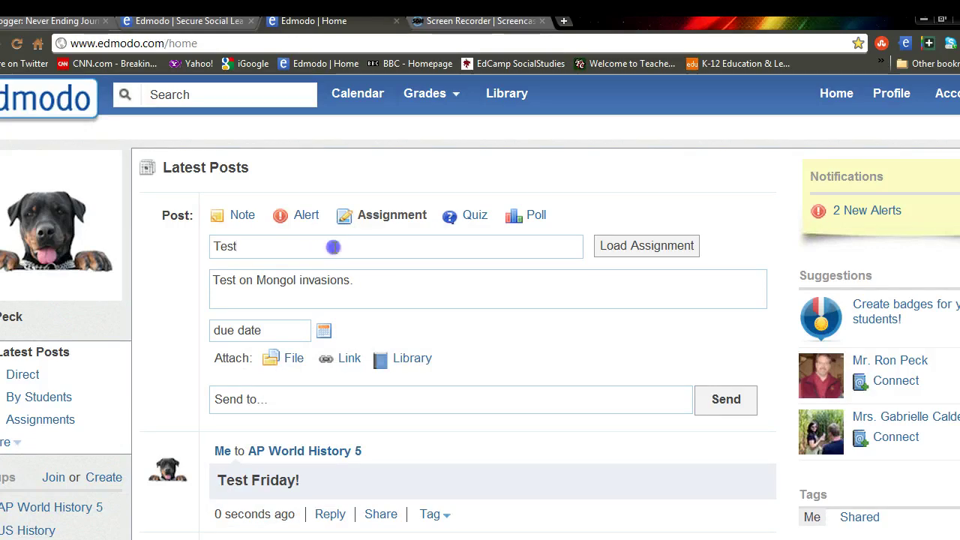
Step: Retitle the assignment 'Industrial Revolution' and describe it as 'Industrial Revolution questions.'
{"action": "key", "text": "BackSpace"}
{"action": "key", "text": "BackSpace"}
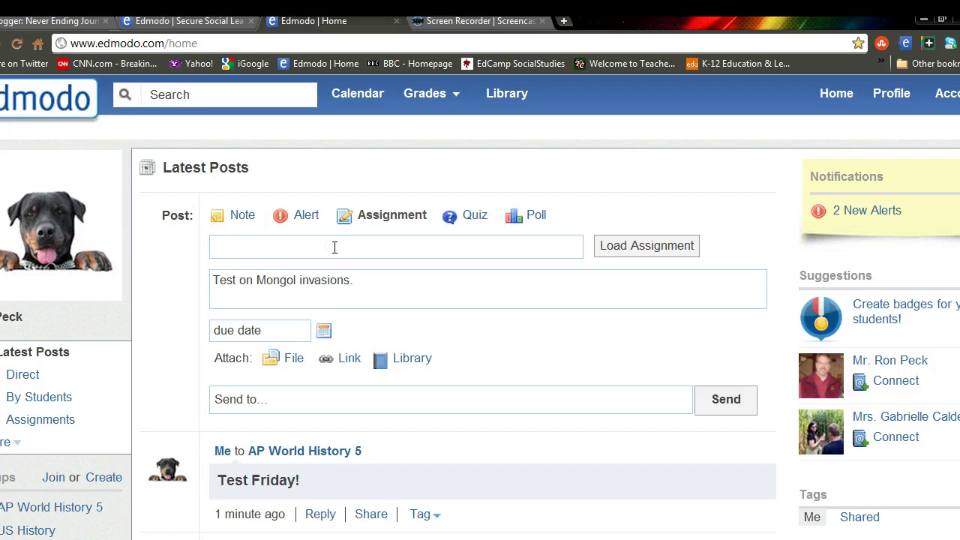
{"action": "left_click", "coordinate": [328, 257]}
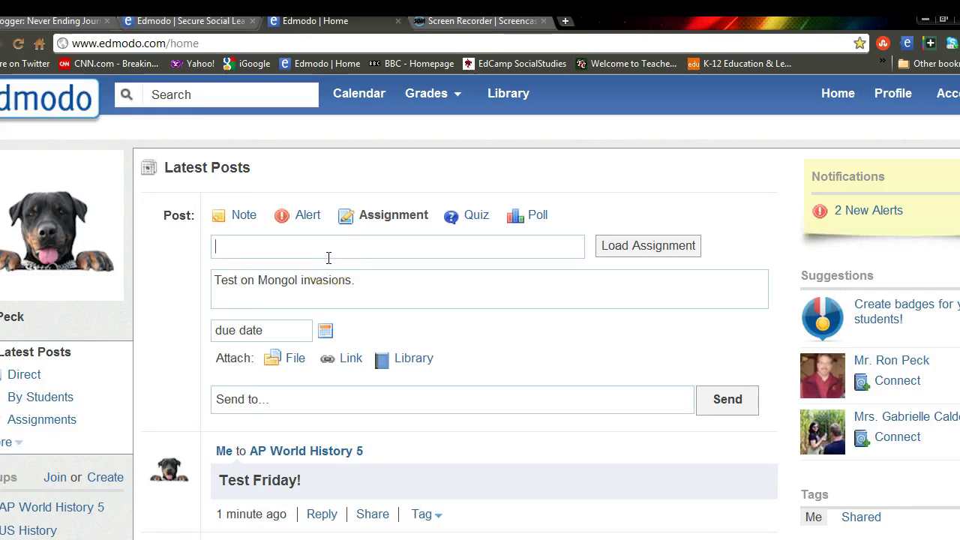
{"action": "type", "text": "I"}
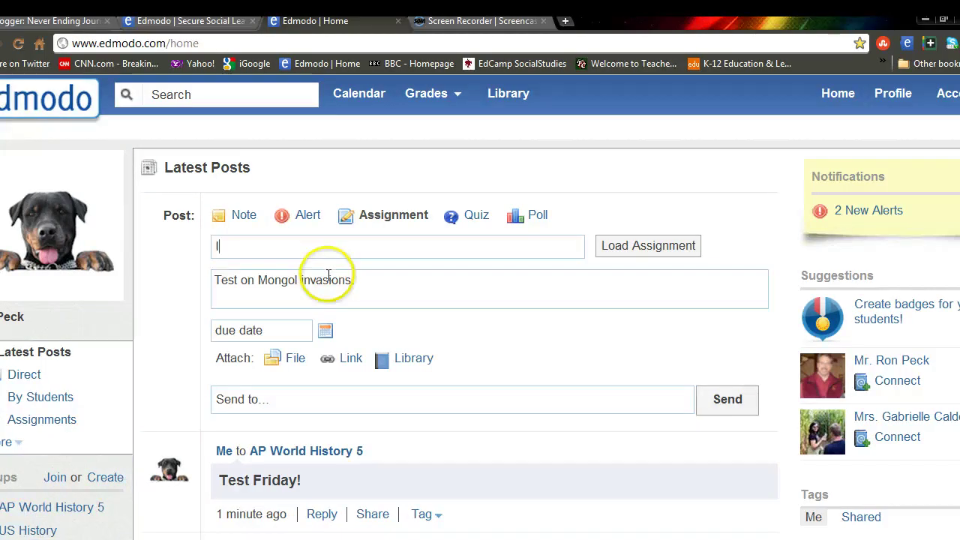
{"action": "type", "text": "ndustri"}
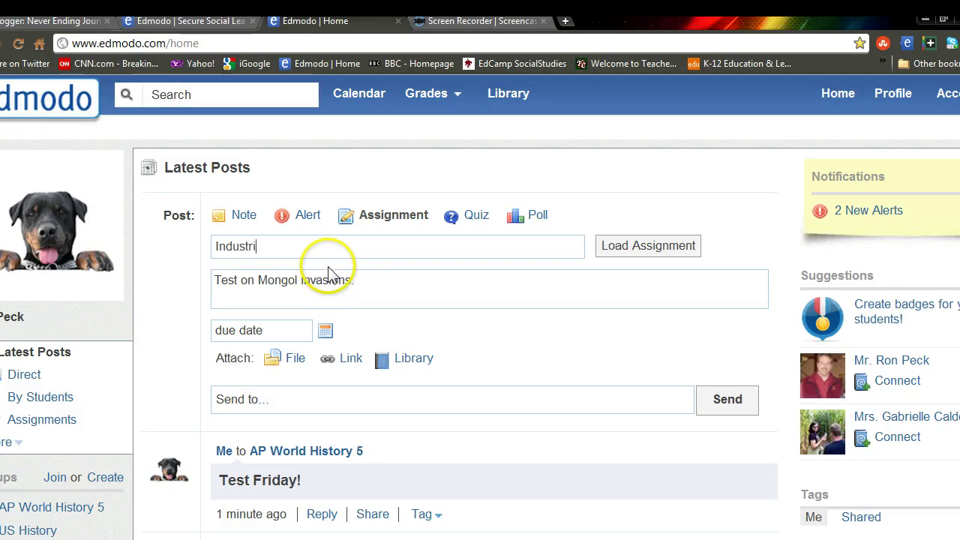
{"action": "type", "text": "al Revo"}
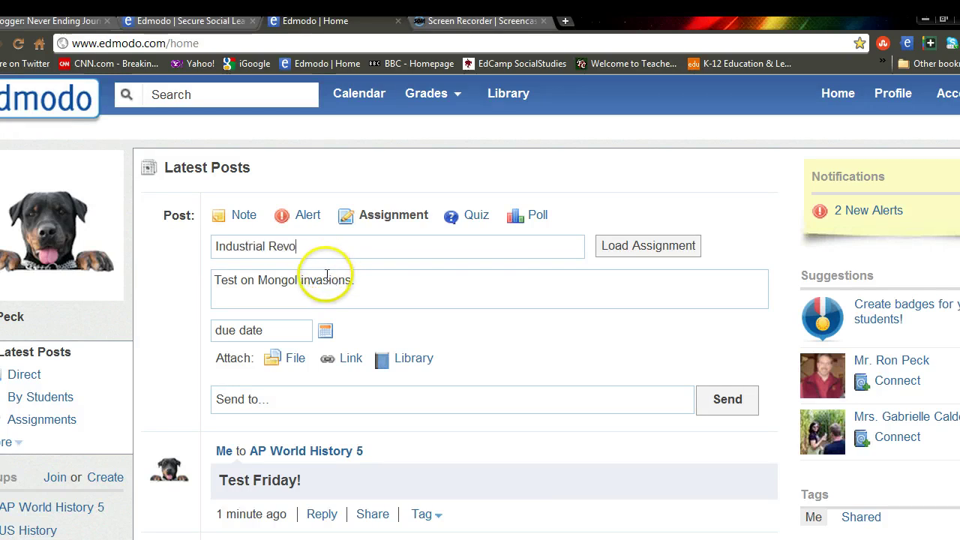
{"action": "type", "text": "lution"}
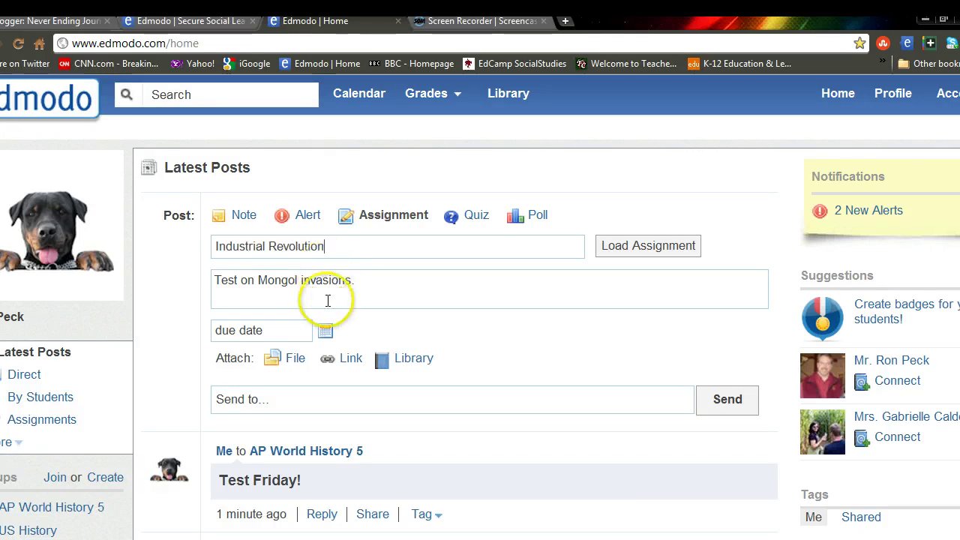
{"action": "left_click", "coordinate": [358, 275]}
{"action": "key", "text": "BackSpace"}
{"action": "key", "text": "BackSpace"}
{"action": "key", "text": "BackSpace"}
{"action": "key", "text": "BackSpace"}
{"action": "key", "text": "BackSpace"}
{"action": "key", "text": "BackSpace"}
{"action": "key", "text": "BackSpace"}
{"action": "key", "text": "BackSpace"}
{"action": "key", "text": "BackSpace"}
{"action": "key", "text": "BackSpace"}
{"action": "key", "text": "BackSpace"}
{"action": "key", "text": "BackSpace"}
{"action": "key", "text": "BackSpace"}
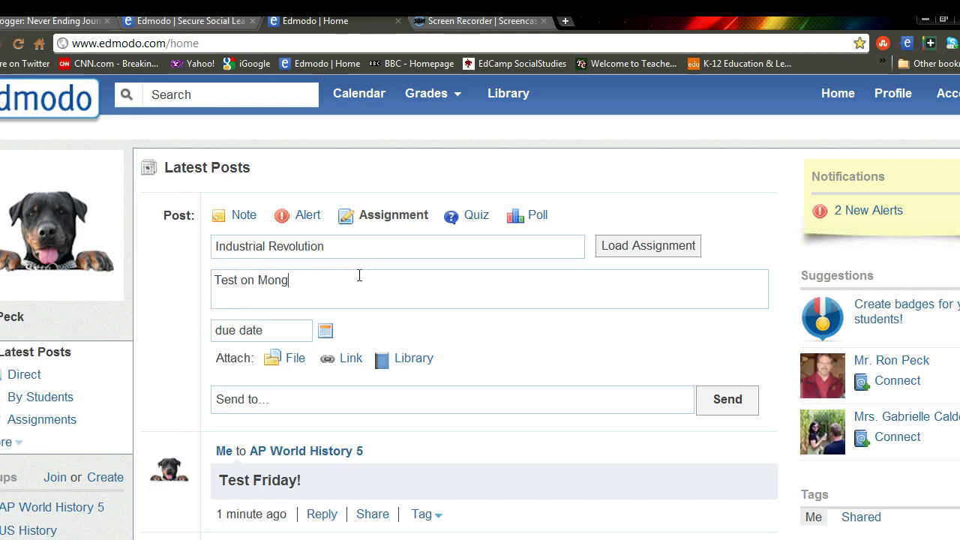
{"action": "key", "text": "BackSpace"}
{"action": "key", "text": "BackSpace"}
{"action": "key", "text": "BackSpace"}
{"action": "key", "text": "BackSpace"}
{"action": "key", "text": "BackSpace"}
{"action": "key", "text": "BackSpace"}
{"action": "key", "text": "BackSpace"}
{"action": "key", "text": "BackSpace"}
{"action": "key", "text": "BackSpace"}
{"action": "key", "text": "BackSpace"}
{"action": "key", "text": "BackSpace"}
{"action": "key", "text": "BackSpace"}
{"action": "left_click", "coordinate": [361, 282]}
{"action": "type", "text": "Ind"}
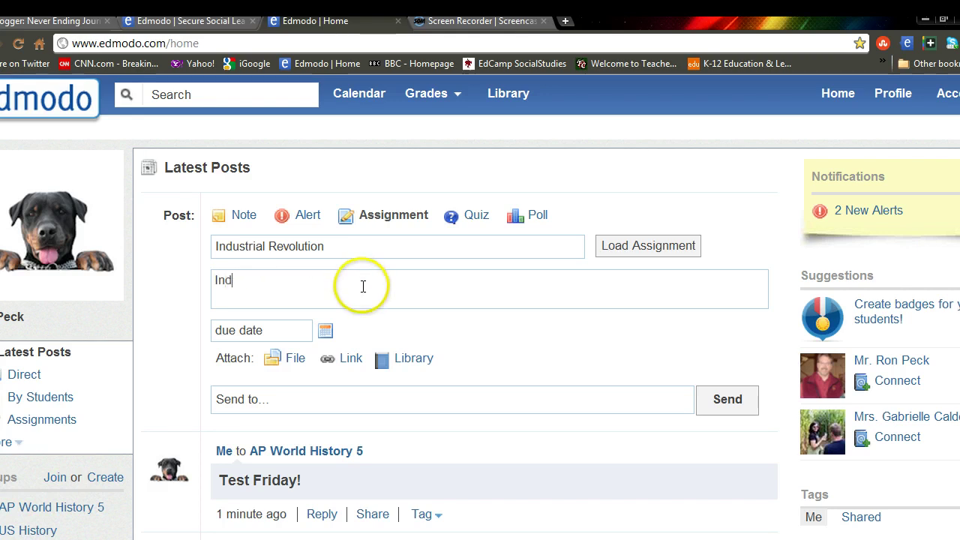
{"action": "type", "text": "ustrial "}
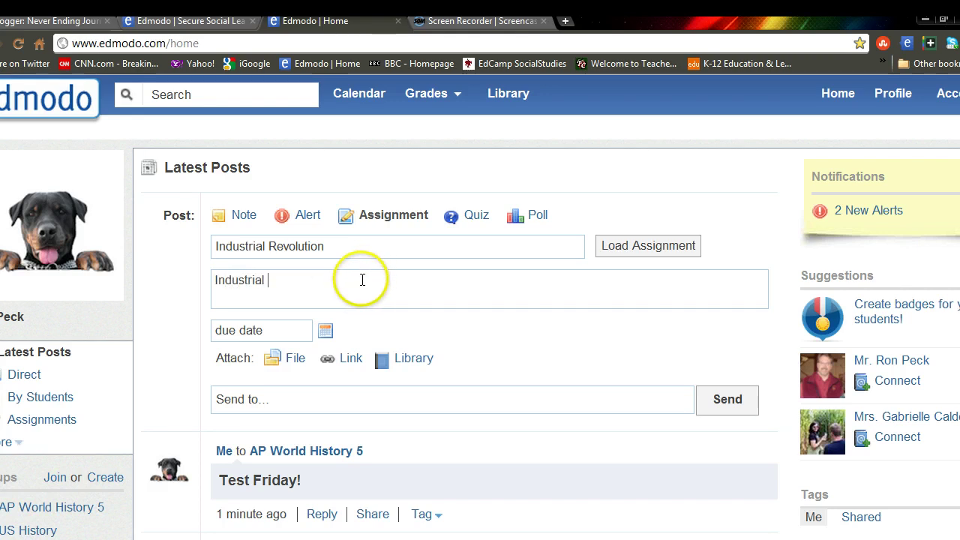
{"action": "type", "text": "Revolutio"}
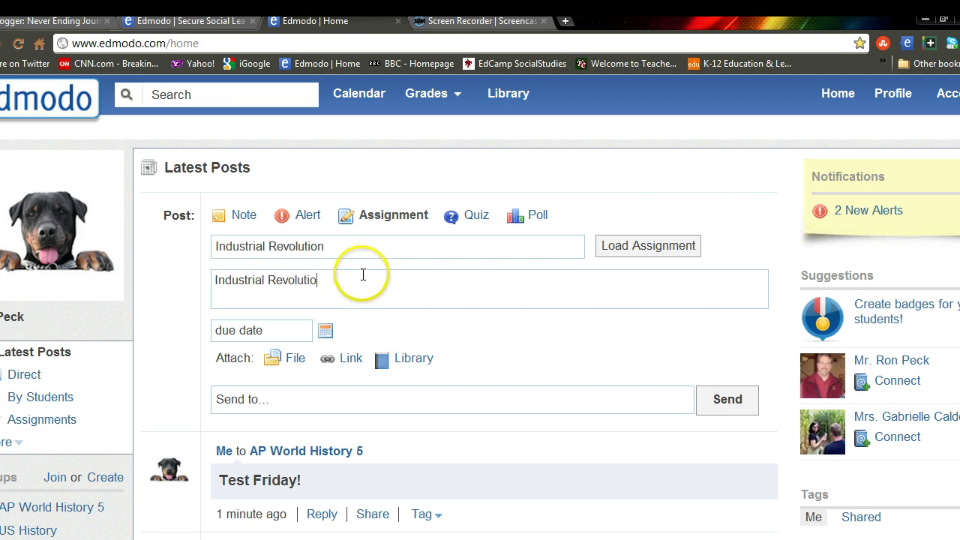
{"action": "type", "text": "n q"}
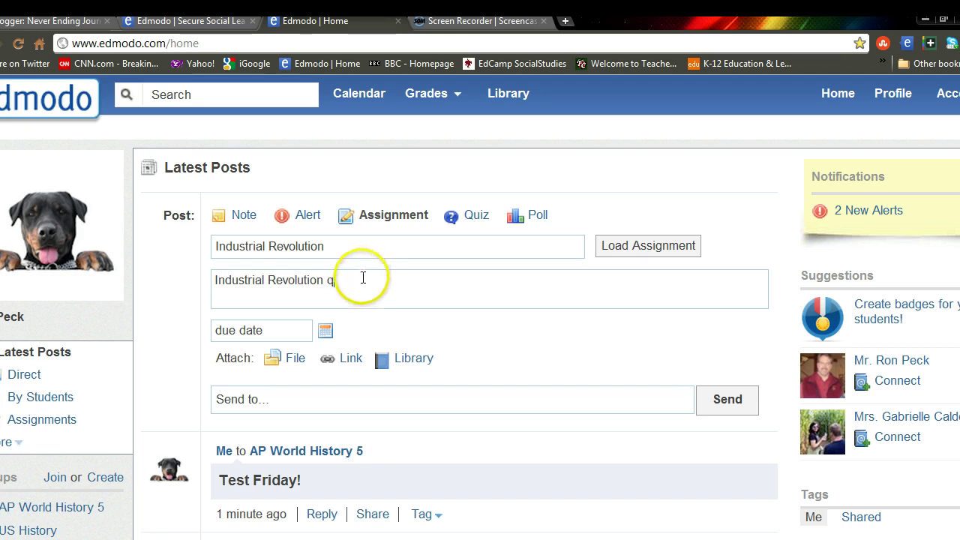
{"action": "type", "text": "uestio"}
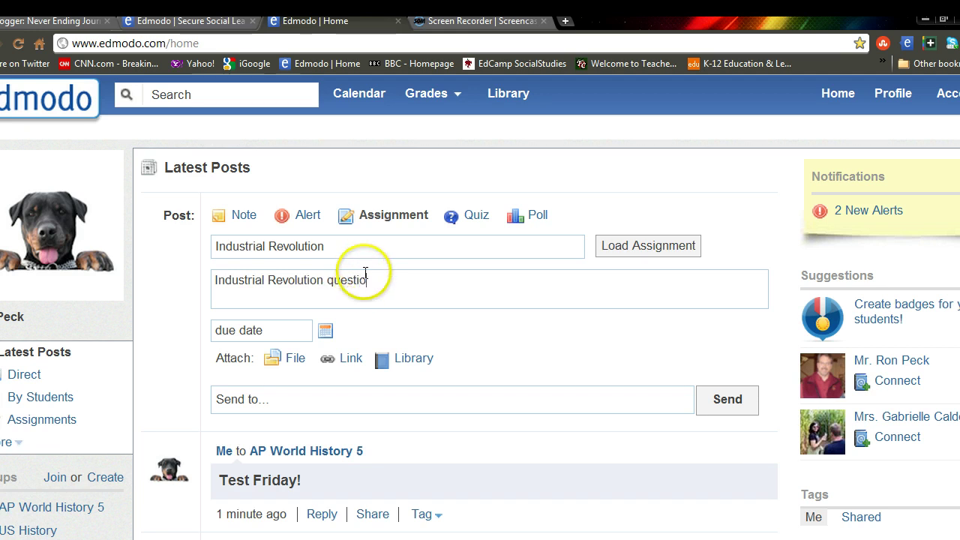
{"action": "type", "text": "ns."}
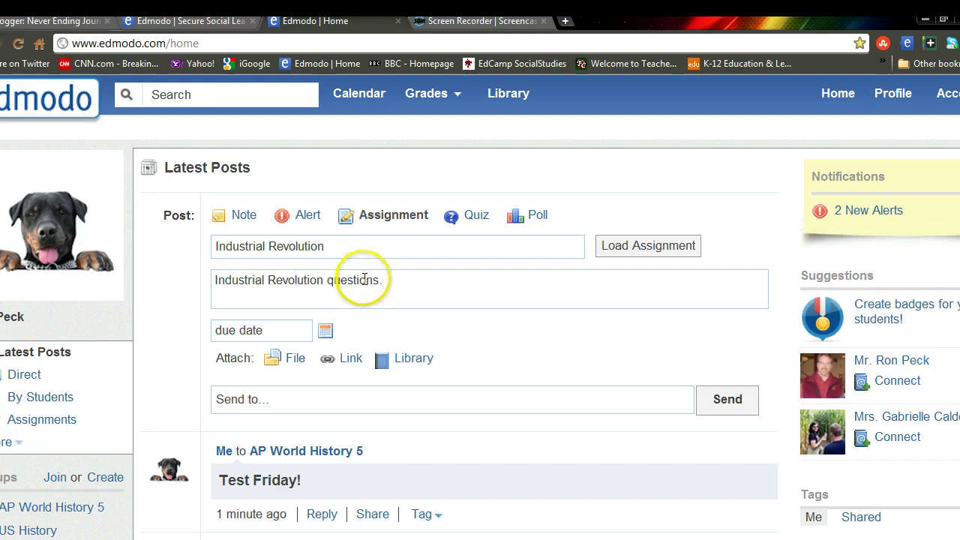
Step: Set the assignment's due date to January 31, 2012
{"action": "left_click", "coordinate": [326, 333]}
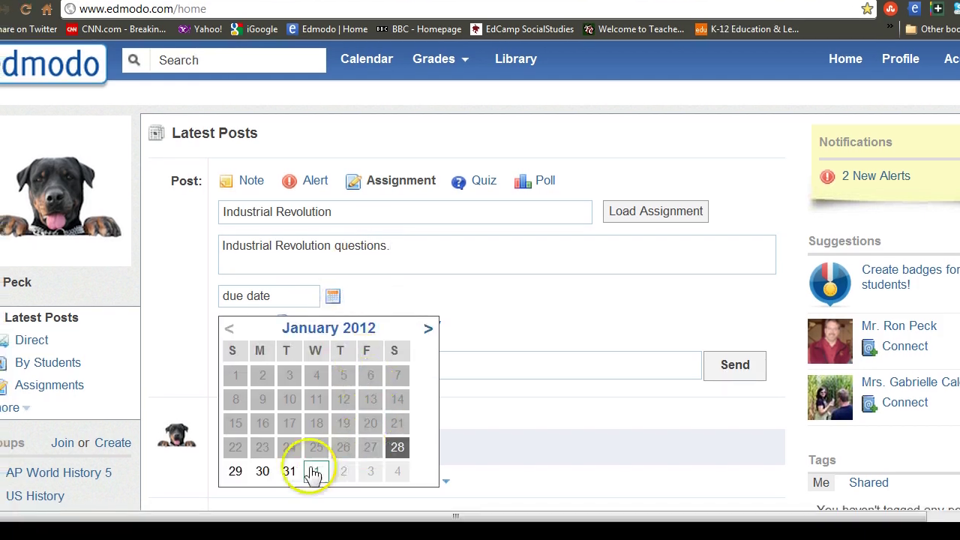
{"action": "left_click", "coordinate": [288, 471]}
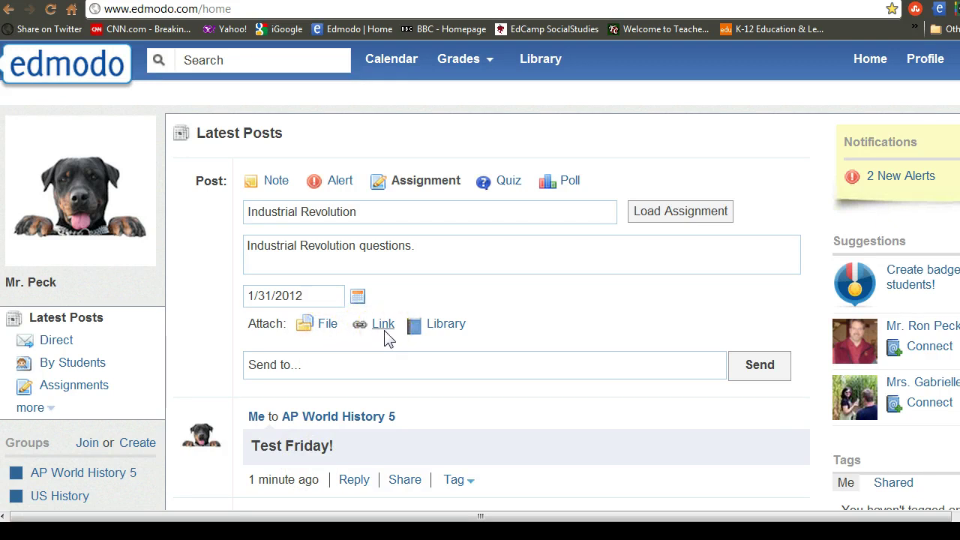
{"action": "left_click", "coordinate": [431, 330]}
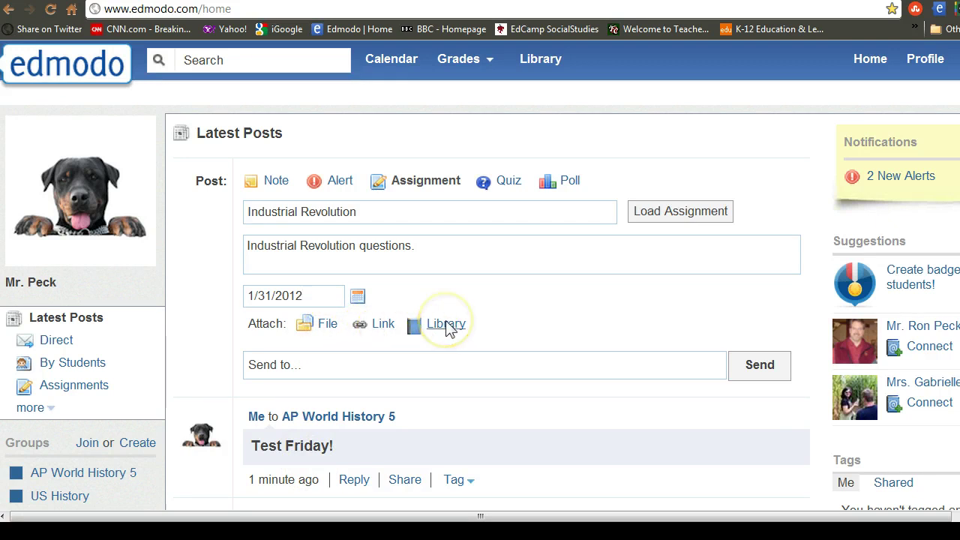
{"action": "left_click", "coordinate": [443, 328]}
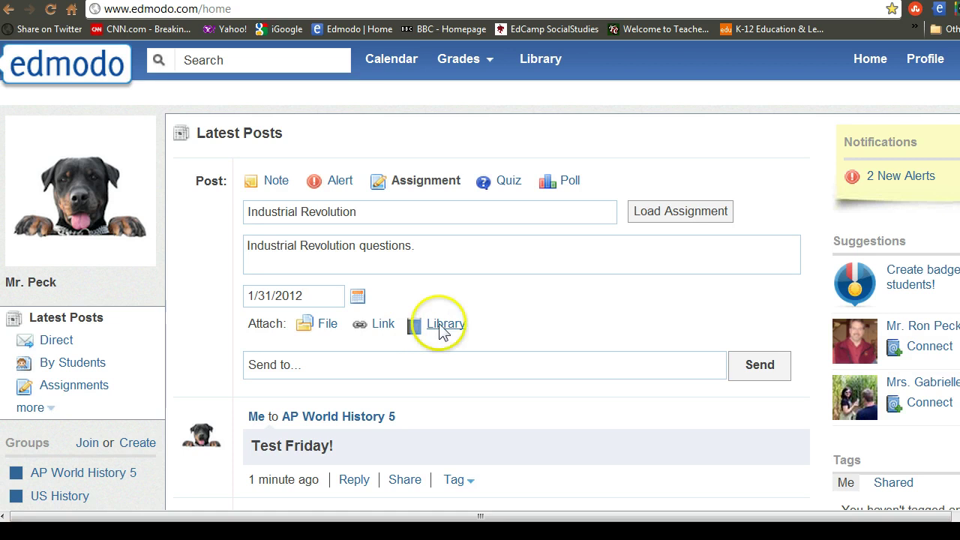
{"action": "left_click", "coordinate": [328, 329]}
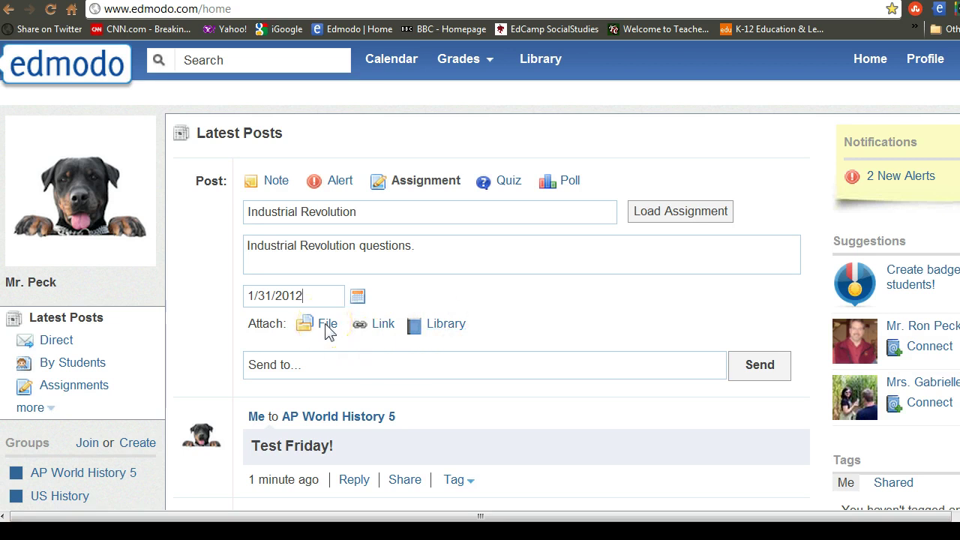
Step: Address the assignment to AP World History 5 and send it
{"action": "left_click", "coordinate": [318, 363]}
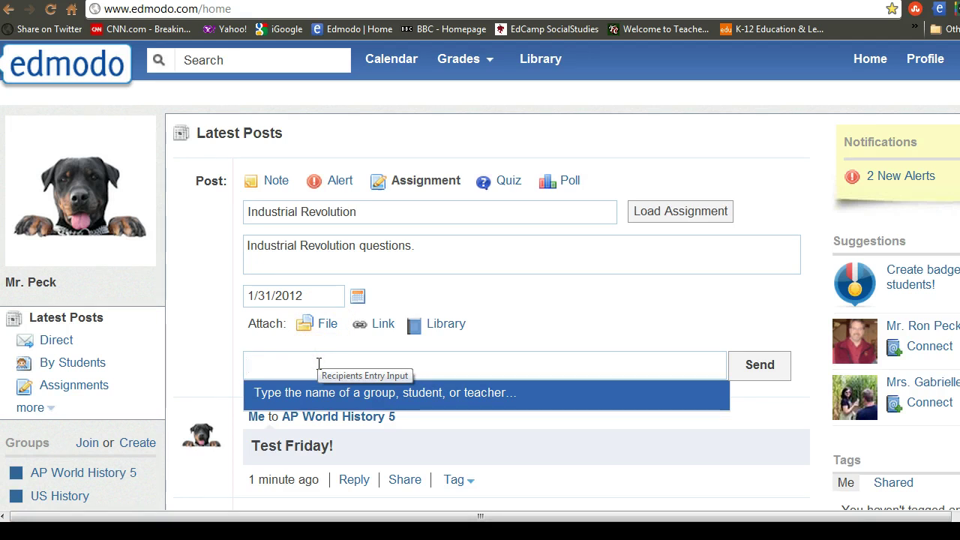
{"action": "type", "text": "a"}
{"action": "left_click", "coordinate": [320, 395]}
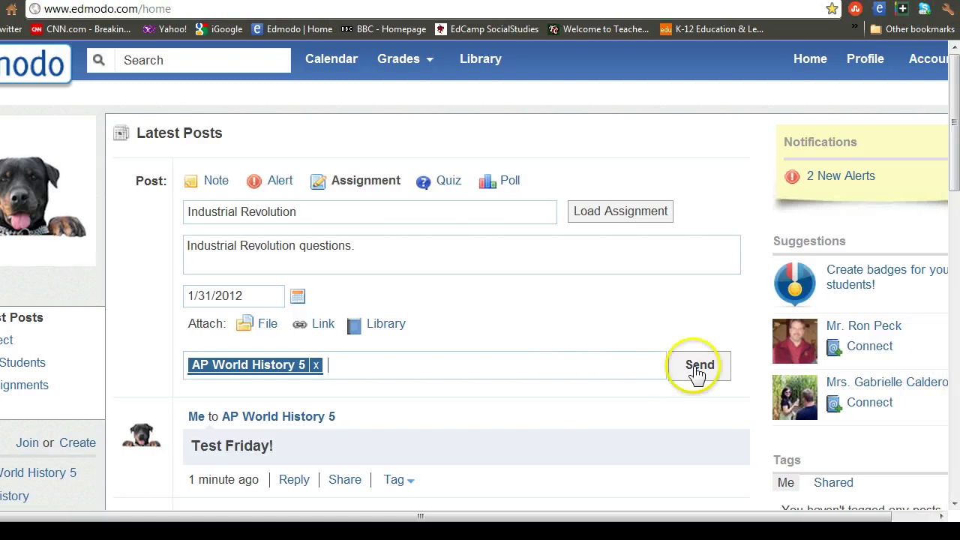
{"action": "left_click", "coordinate": [757, 366]}
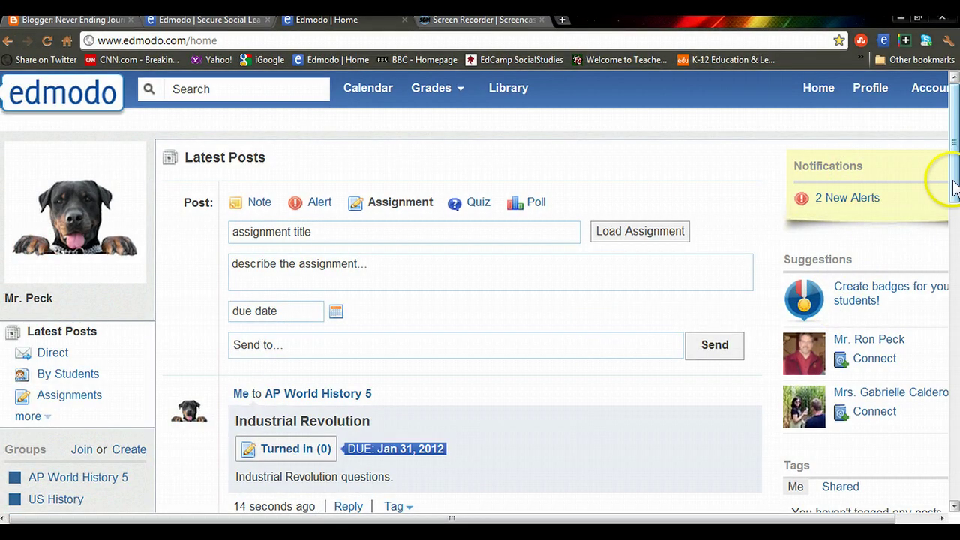
Step: Preview tagging on the Industrial Revolution post, then switch the post box to Quiz mode
{"action": "scroll", "coordinate": [954, 188], "scroll_direction": "down", "scroll_amount": 5}
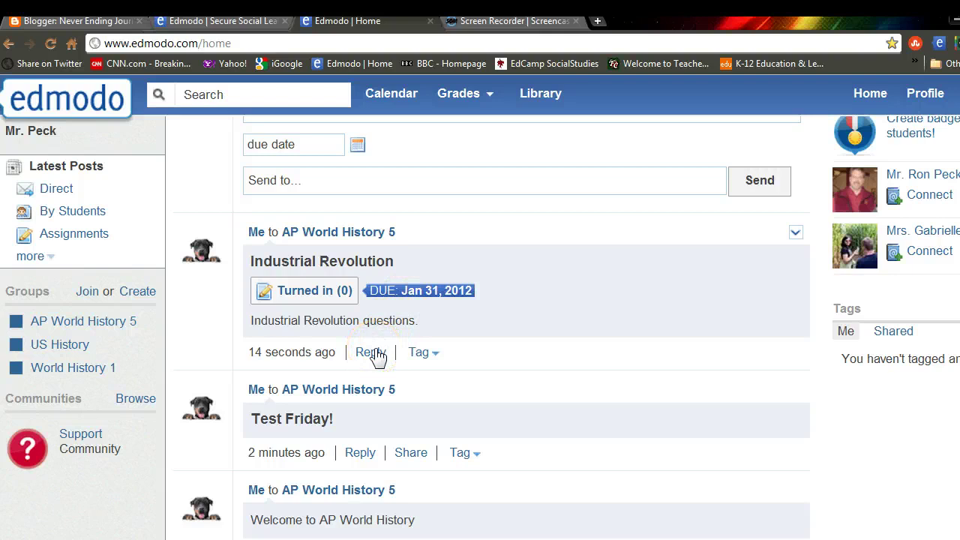
{"action": "left_click", "coordinate": [427, 354]}
{"action": "left_click", "coordinate": [489, 337]}
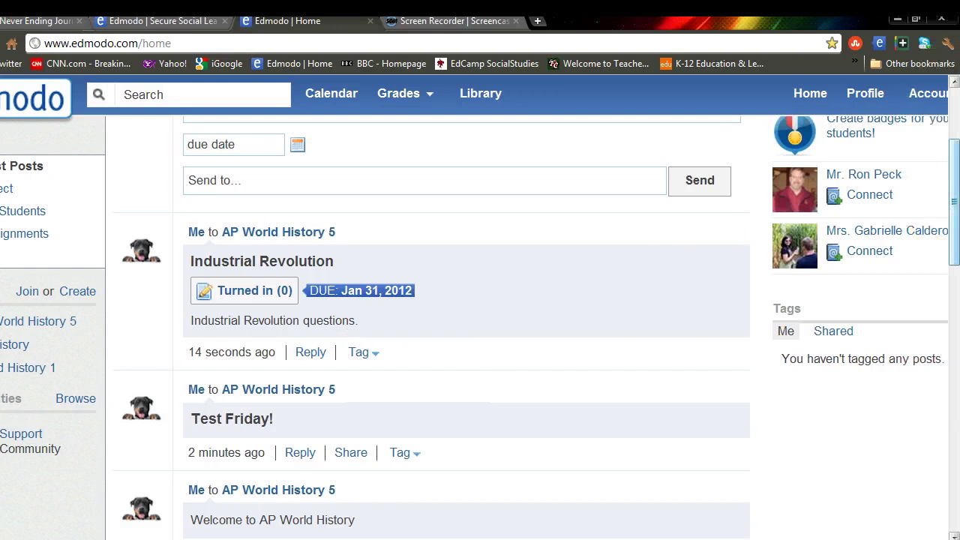
{"action": "left_click_drag", "start_coordinate": [954, 212], "coordinate": [955, 170]}
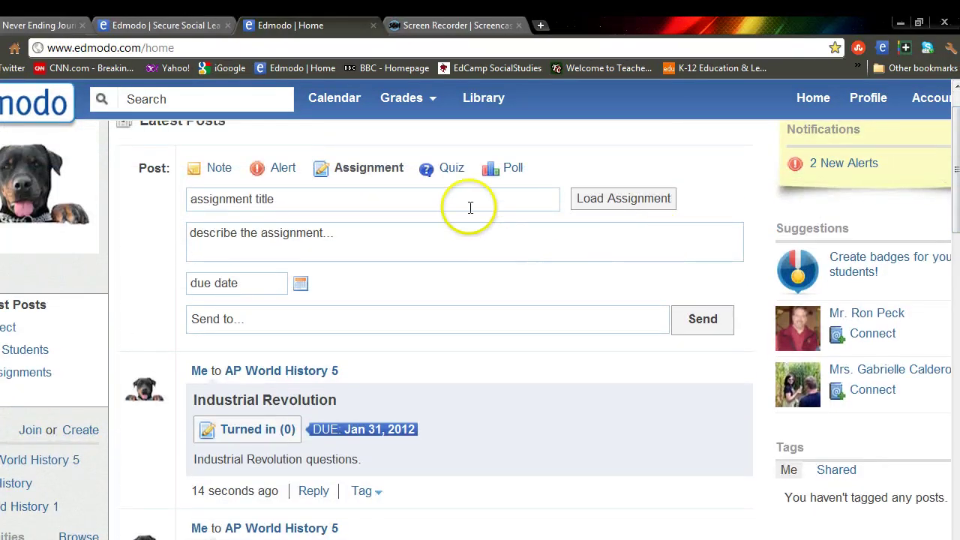
{"action": "left_click", "coordinate": [453, 176]}
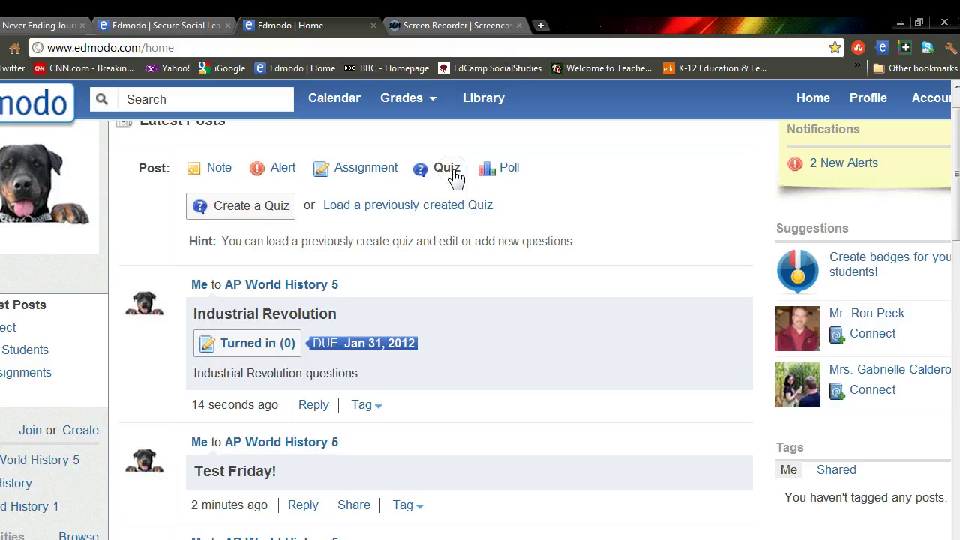
{"action": "left_click", "coordinate": [421, 215]}
{"action": "left_click", "coordinate": [337, 209]}
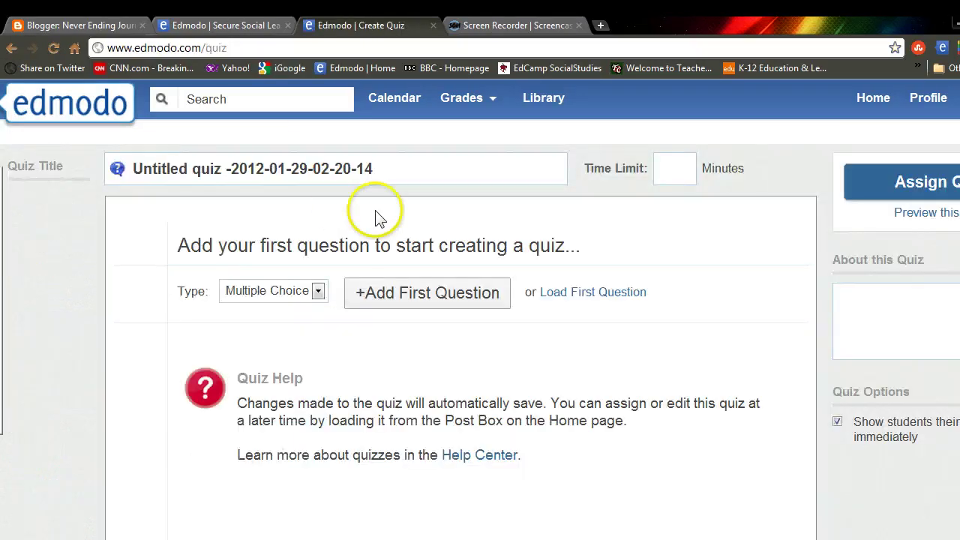
{"action": "left_click", "coordinate": [318, 292]}
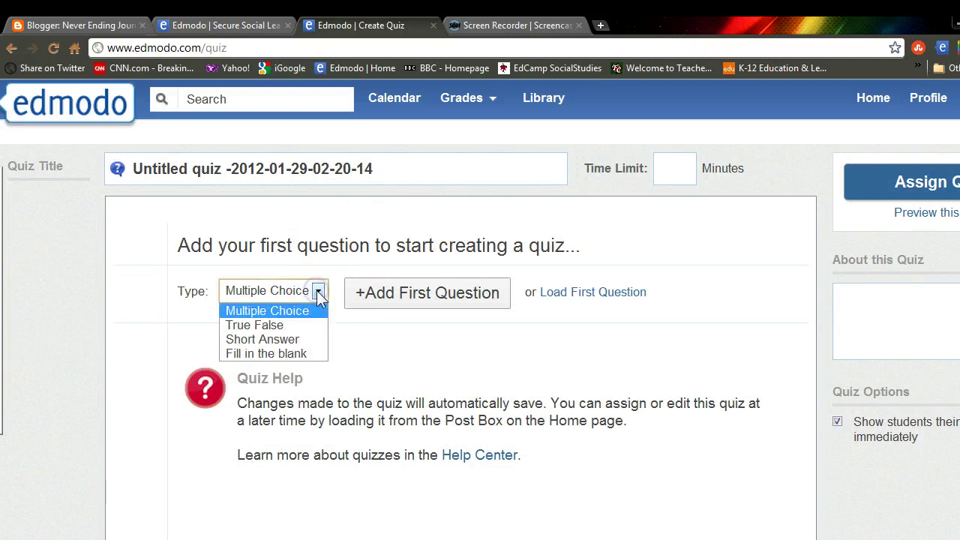
{"action": "left_click", "coordinate": [300, 328]}
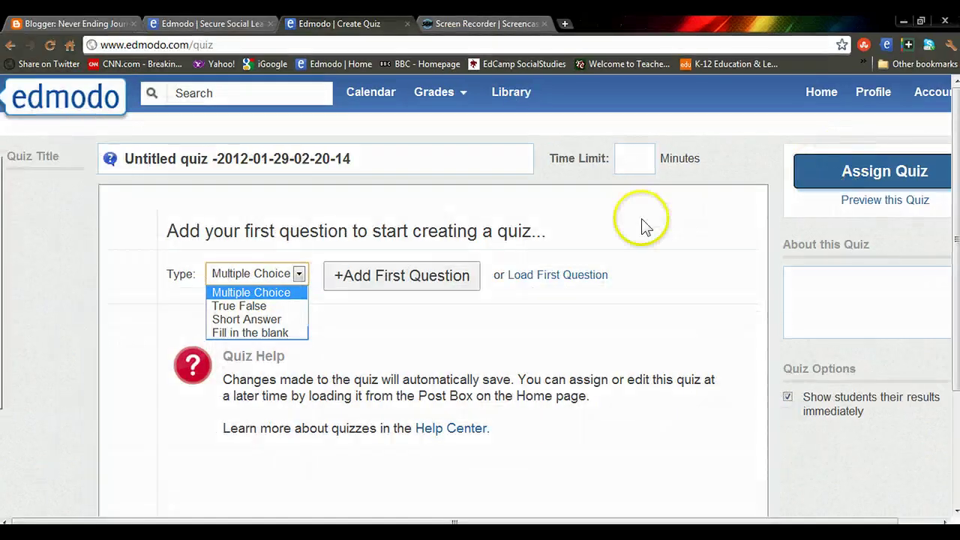
{"action": "left_click", "coordinate": [80, 98]}
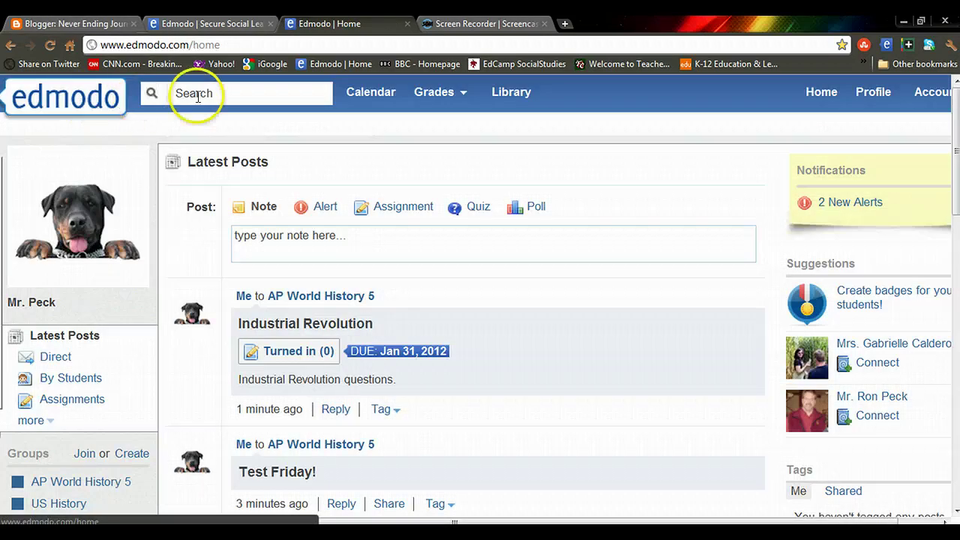
Step: Switch the post box to Poll, with a question box and two answer fields
{"action": "left_click", "coordinate": [535, 209]}
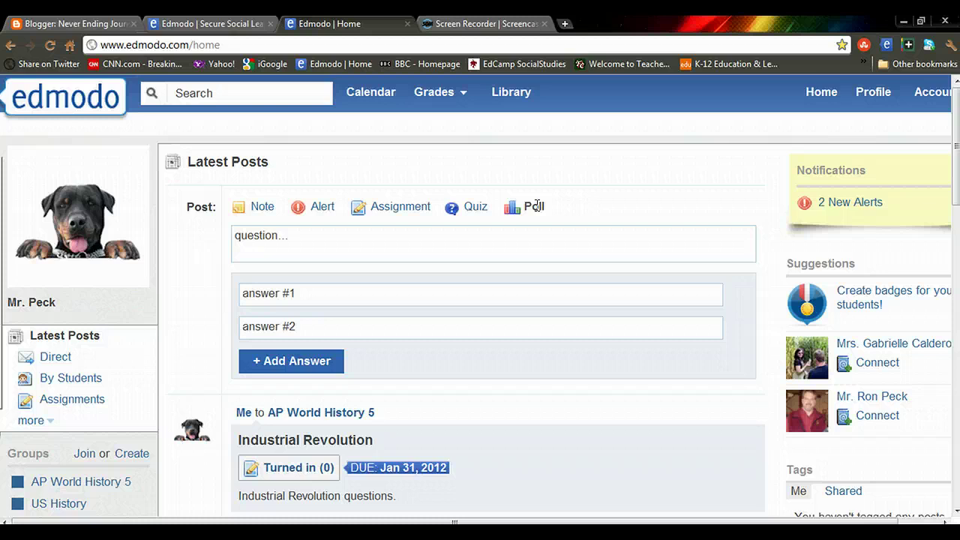
{"action": "left_click", "coordinate": [496, 240]}
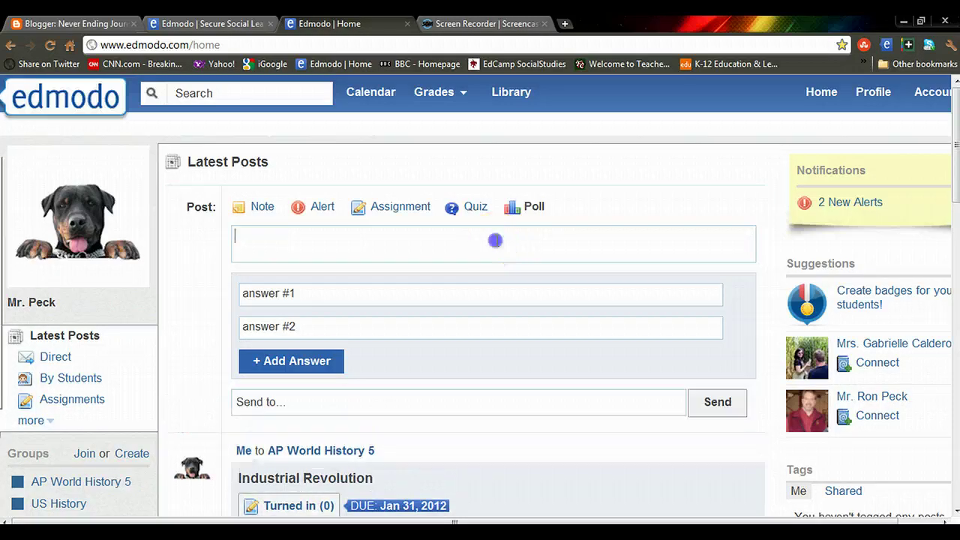
{"action": "left_click", "coordinate": [496, 284]}
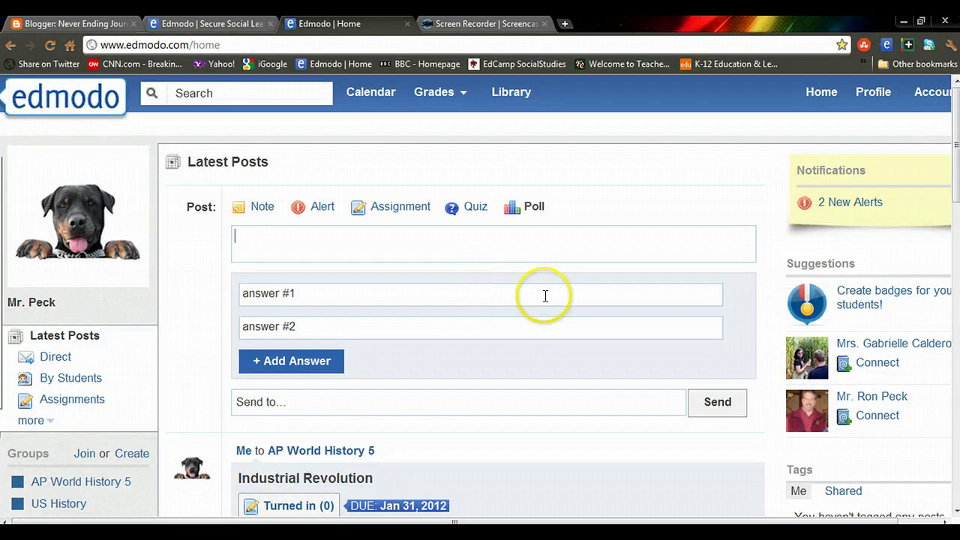
{"action": "scroll", "coordinate": [957, 142], "scroll_direction": "down", "scroll_amount": 2}
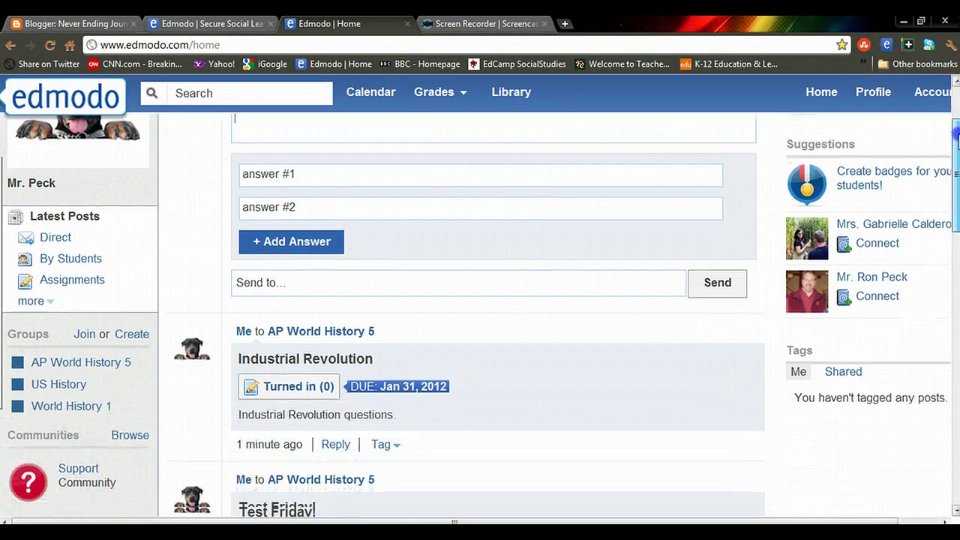
{"action": "scroll", "coordinate": [957, 143], "scroll_direction": "down", "scroll_amount": 2}
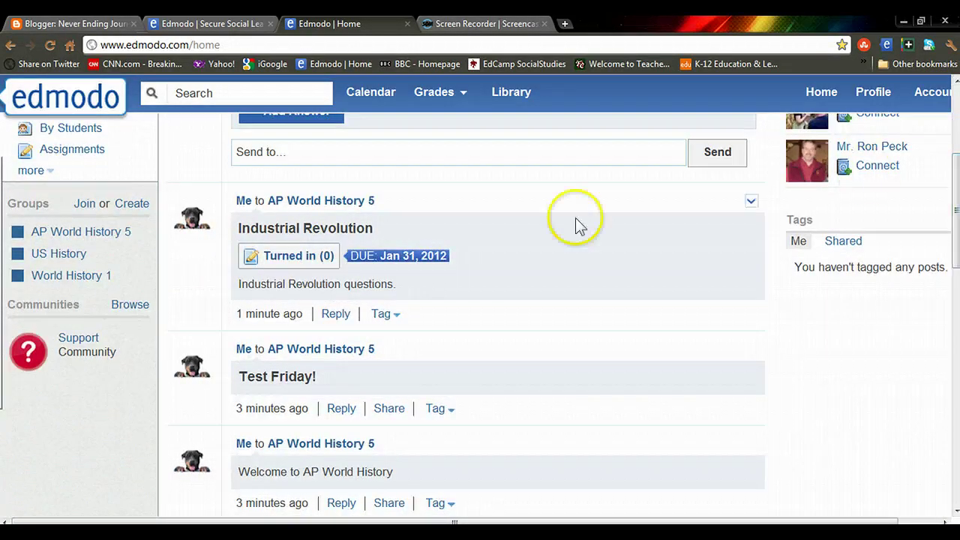
{"action": "left_click", "coordinate": [130, 305]}
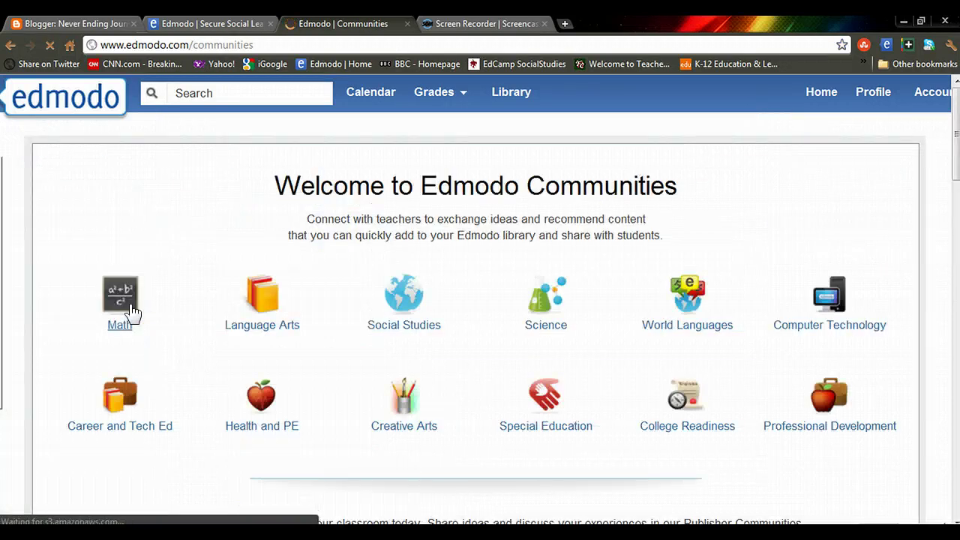
{"action": "left_click", "coordinate": [393, 304]}
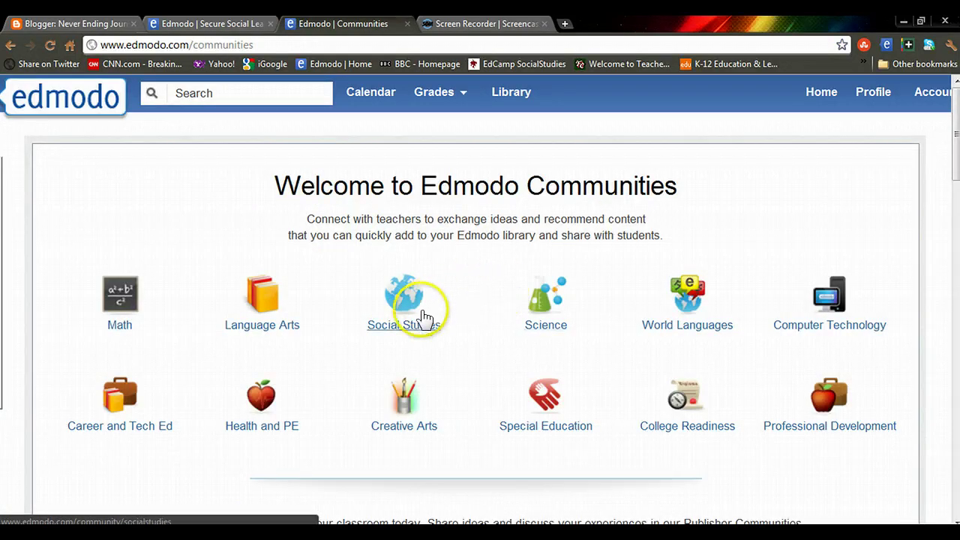
{"action": "left_click", "coordinate": [402, 325]}
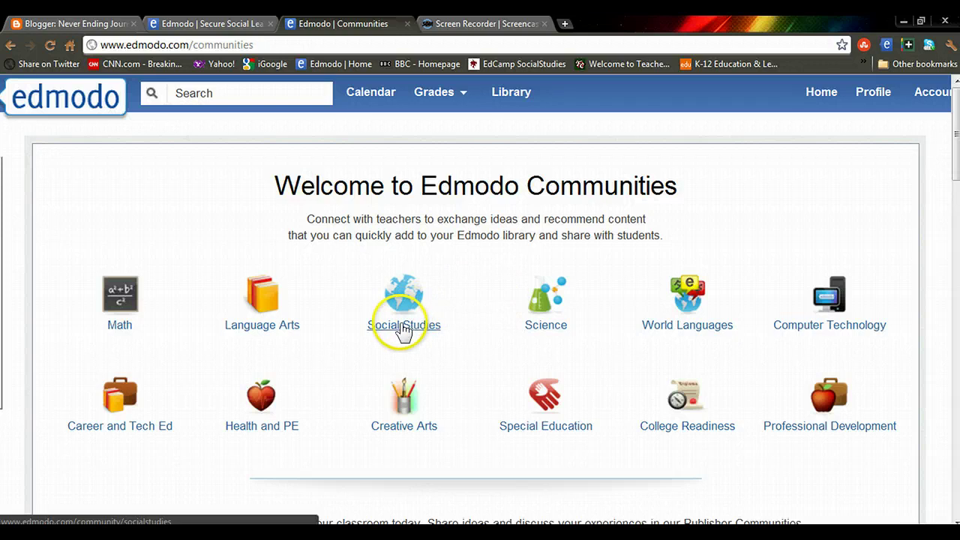
{"action": "left_click", "coordinate": [404, 327]}
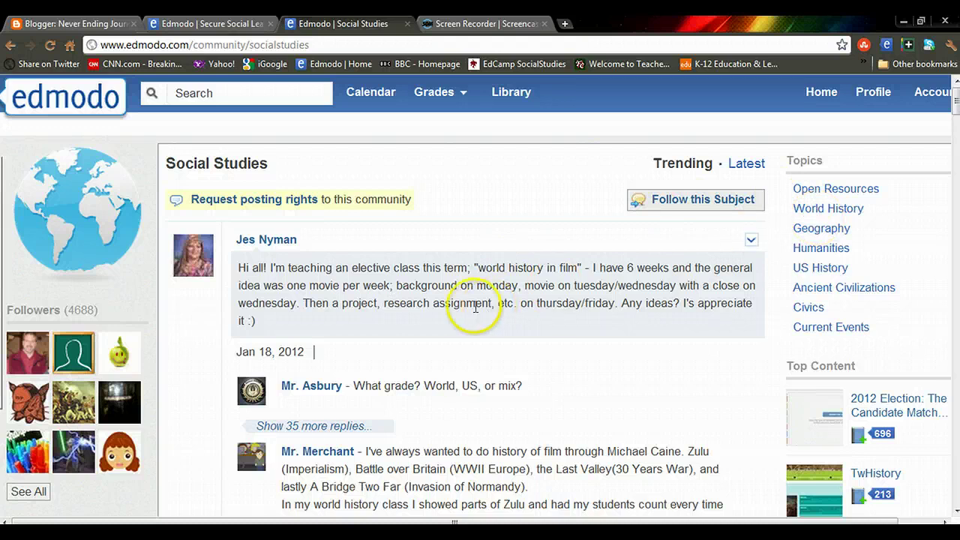
{"action": "left_click", "coordinate": [73, 100]}
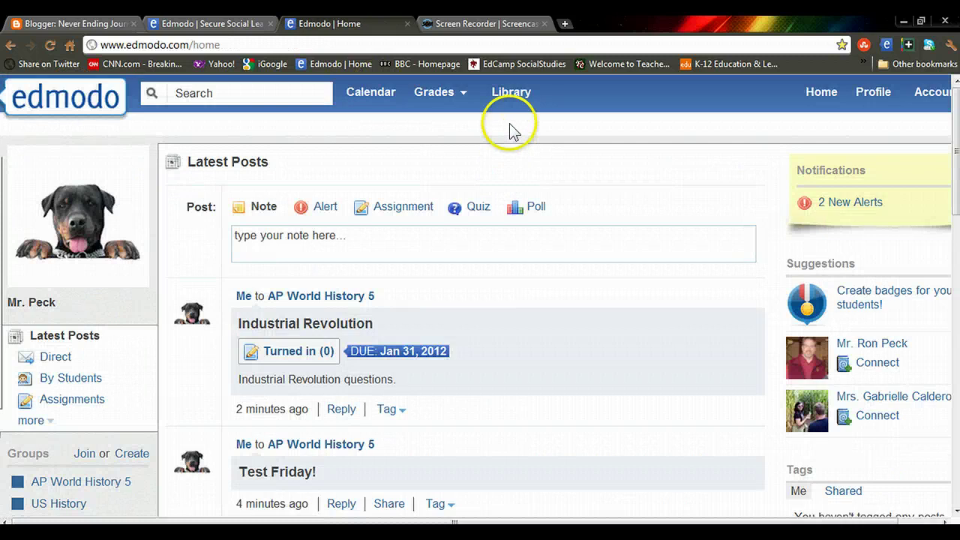
Step: View the Library's Our Documents - Home and Social Studies Chat items, then list groups under Grades
{"action": "left_click", "coordinate": [511, 94]}
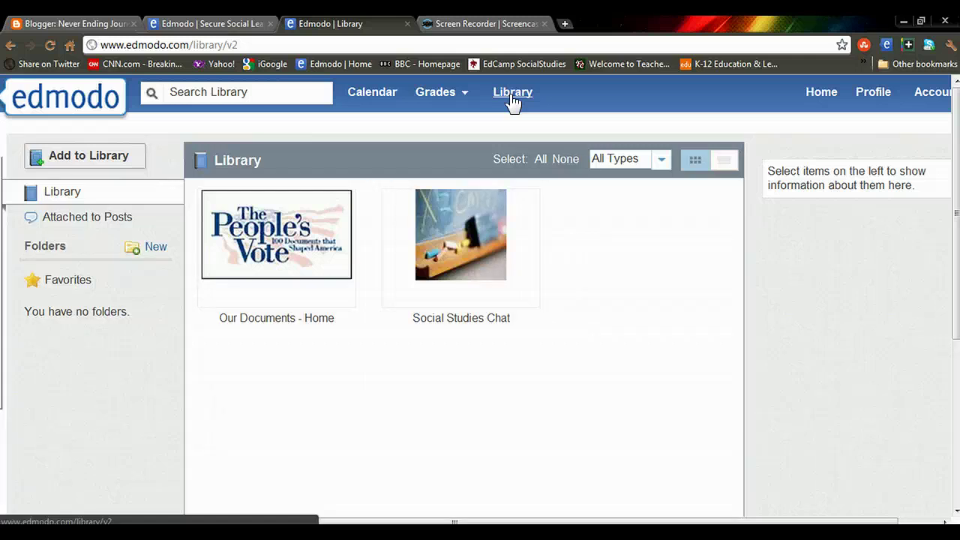
{"action": "left_click", "coordinate": [562, 212]}
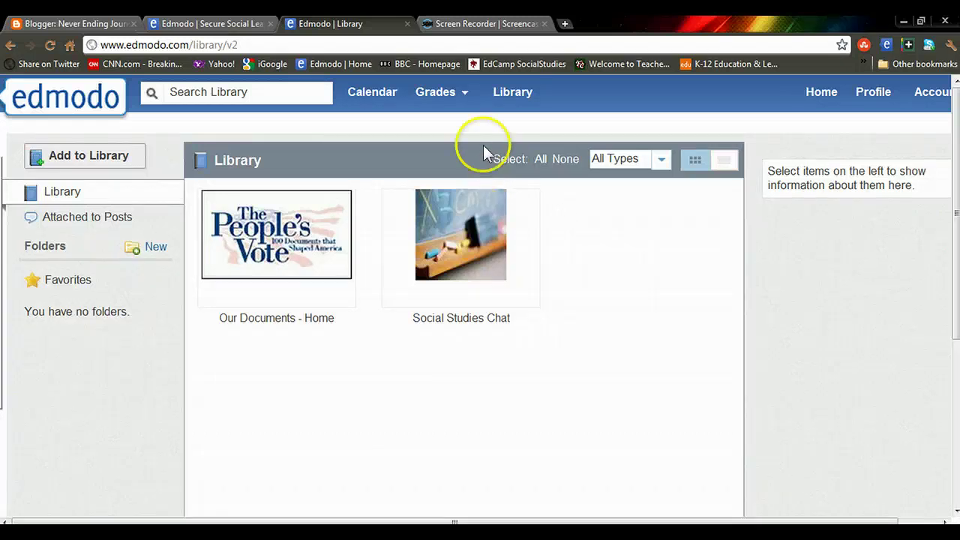
{"action": "left_click", "coordinate": [465, 98]}
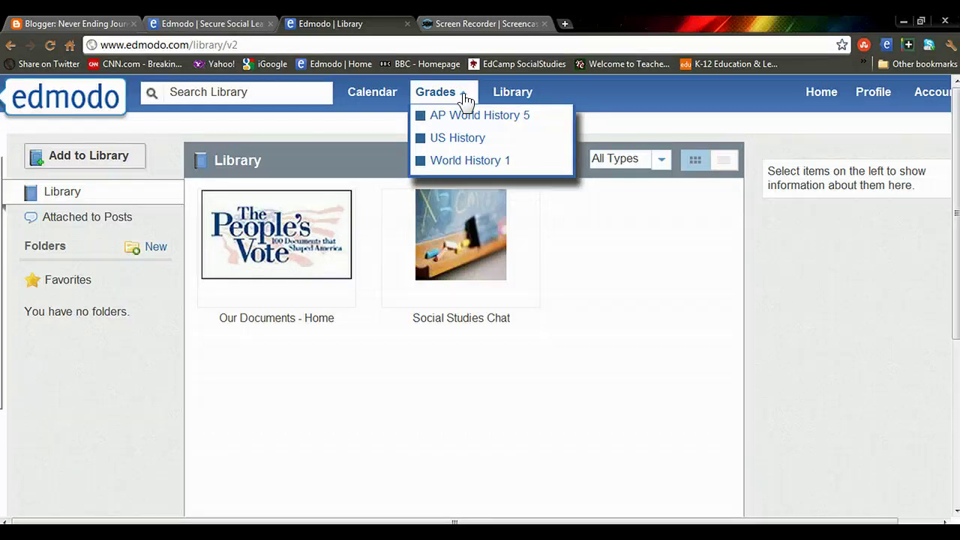
Step: Check AP World History 5's gradebook, then view the January 2012 calendar
{"action": "left_click", "coordinate": [465, 115]}
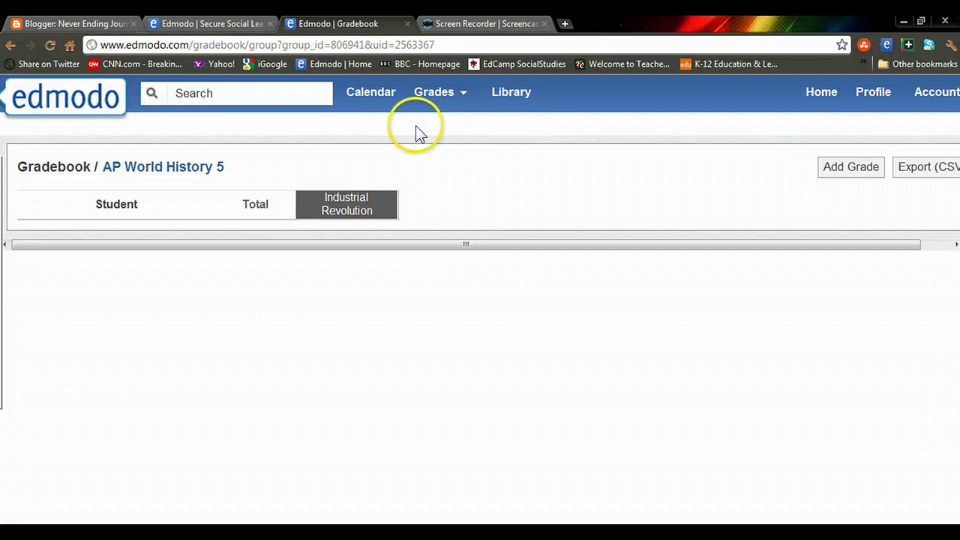
{"action": "left_click", "coordinate": [379, 96]}
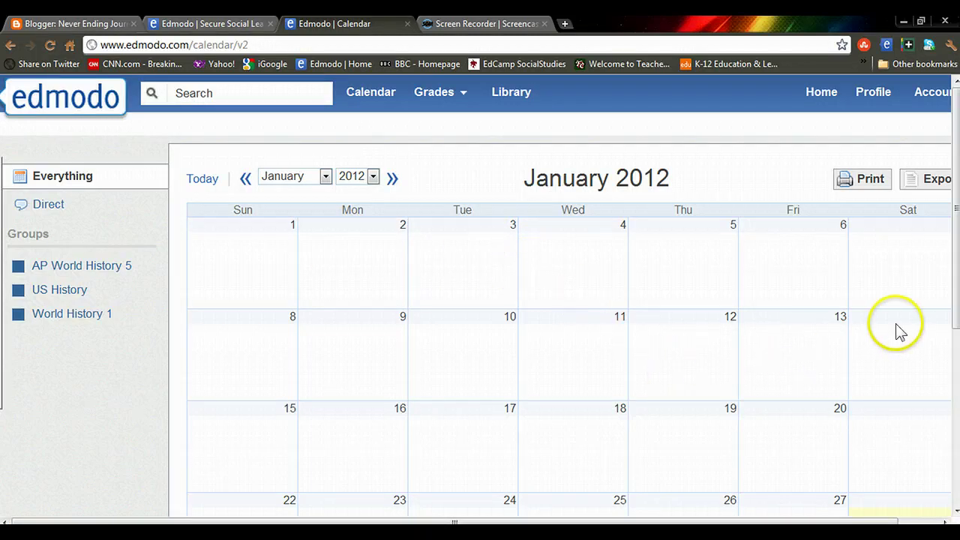
Step: Open the Industrial Revolution assignment page from its Jan 31 calendar event via Turned In
{"action": "left_click_drag", "start_coordinate": [954, 285], "coordinate": [954, 428]}
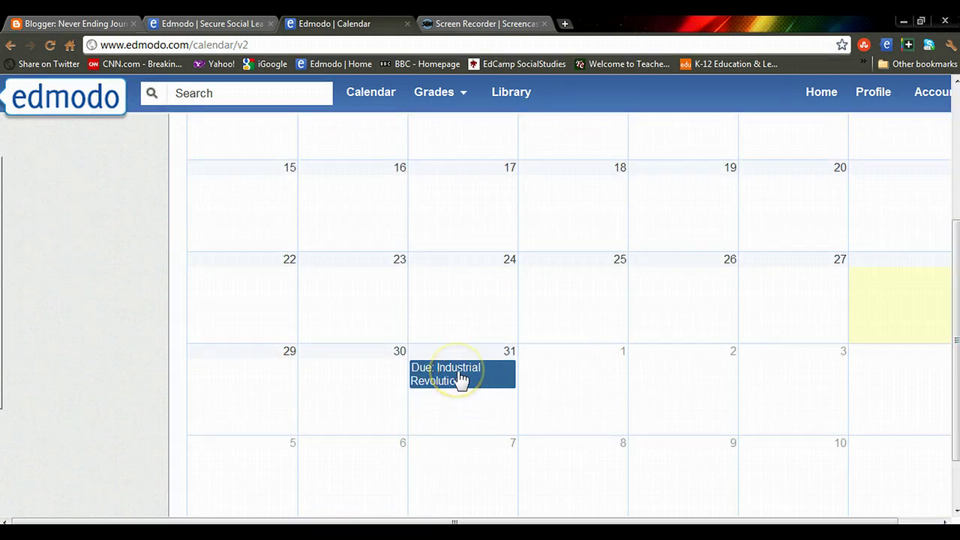
{"action": "left_click", "coordinate": [461, 378]}
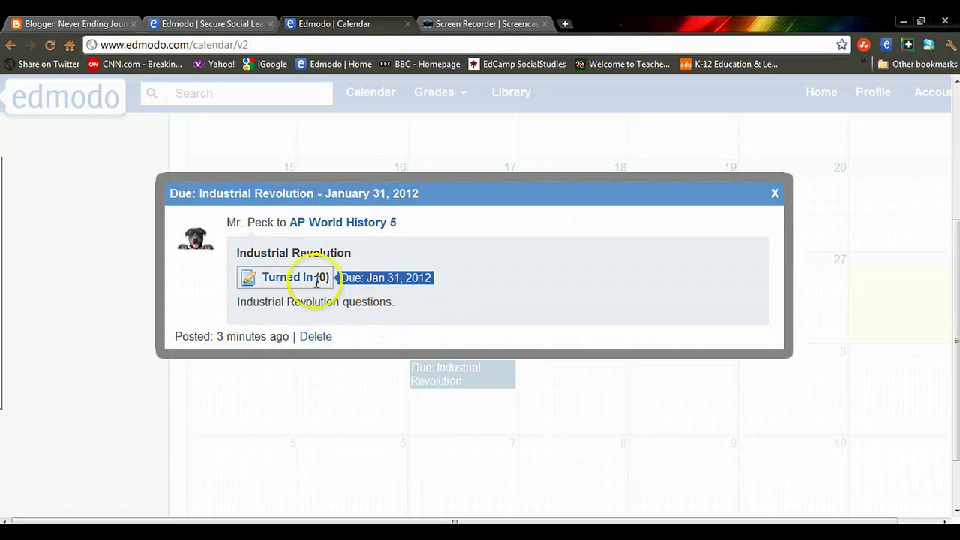
{"action": "left_click", "coordinate": [291, 278]}
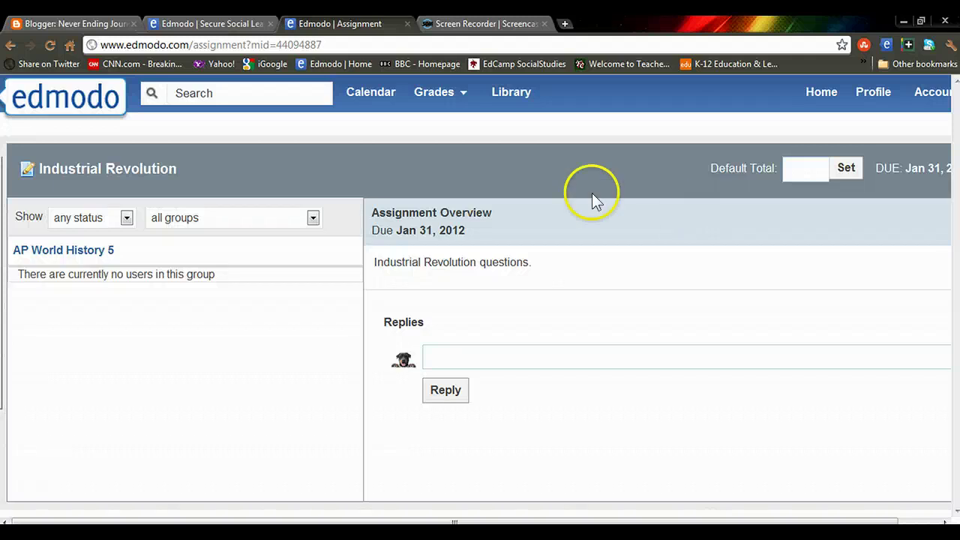
Step: Return to the Edmodo home feed via the logo
{"action": "left_click", "coordinate": [66, 105]}
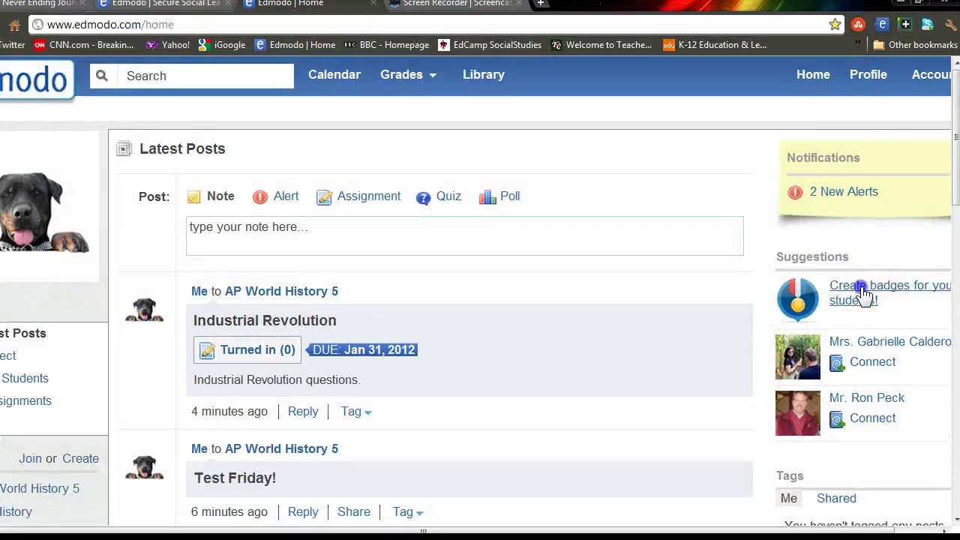
{"action": "left_click", "coordinate": [870, 304]}
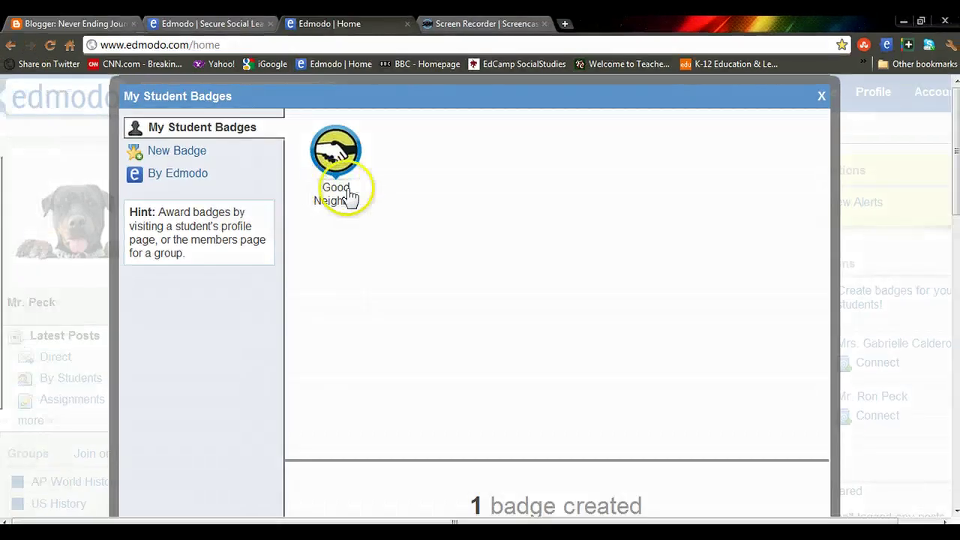
{"action": "left_click_drag", "start_coordinate": [947, 201], "coordinate": [945, 181]}
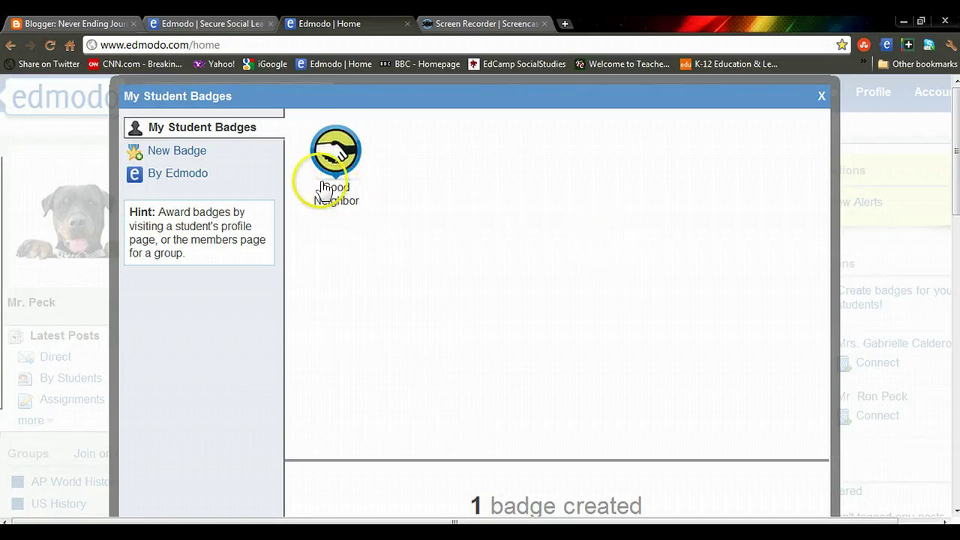
{"action": "left_click", "coordinate": [181, 156]}
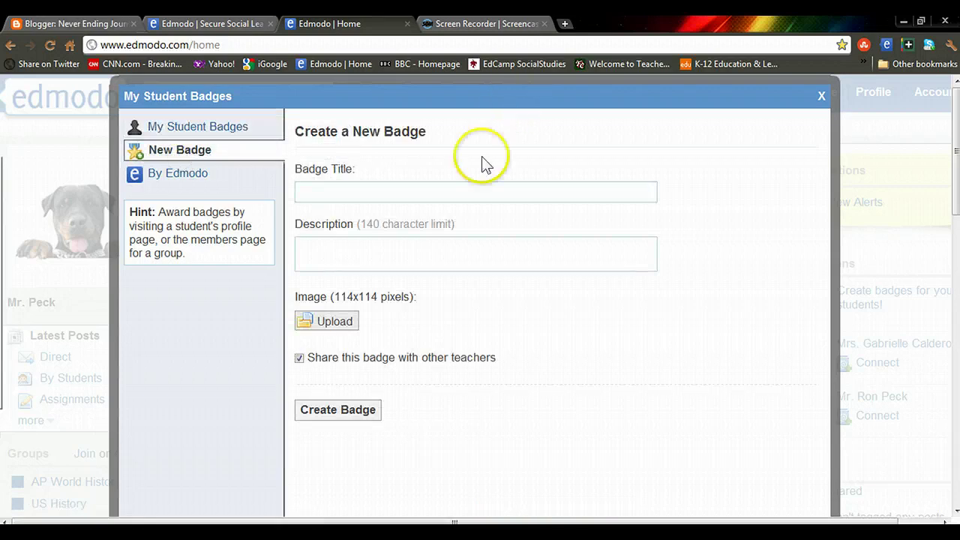
{"action": "left_click", "coordinate": [188, 174]}
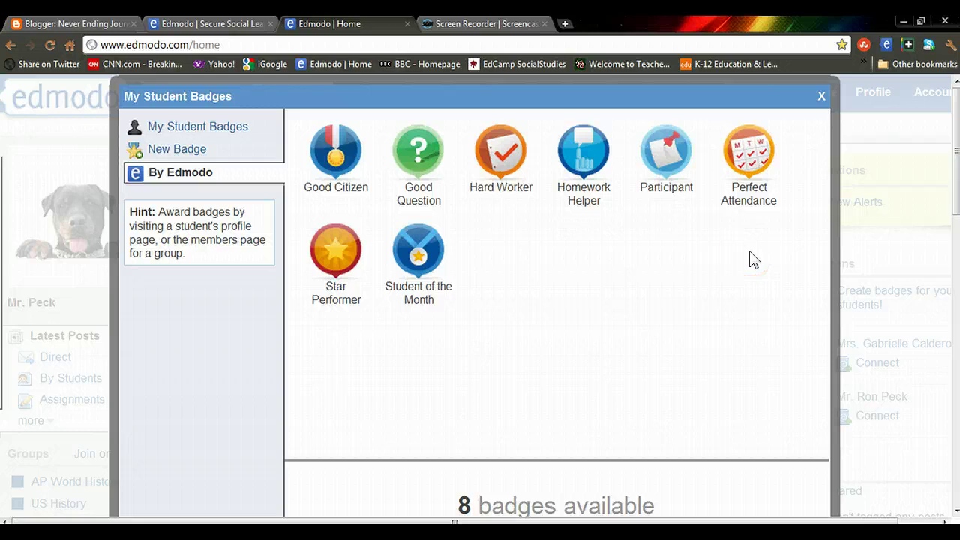
{"action": "left_click", "coordinate": [822, 96]}
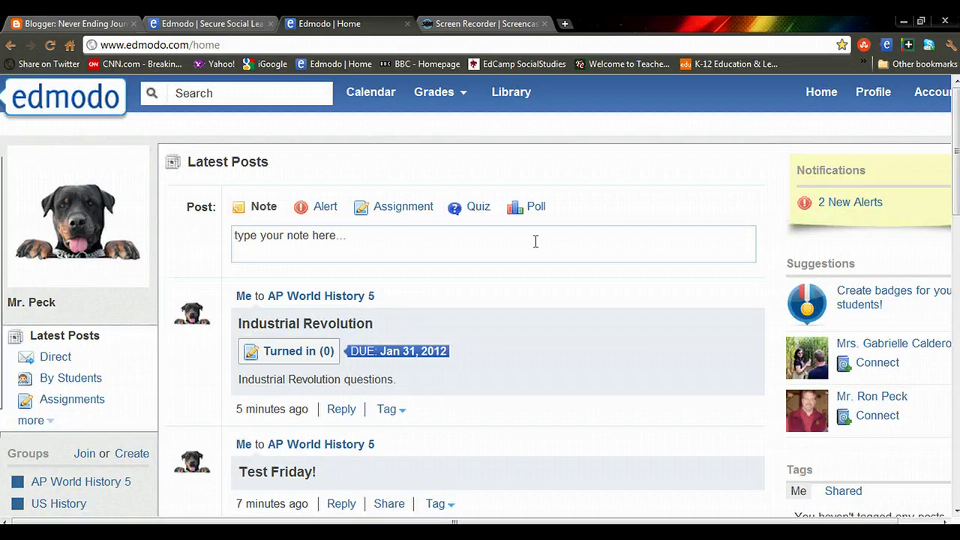